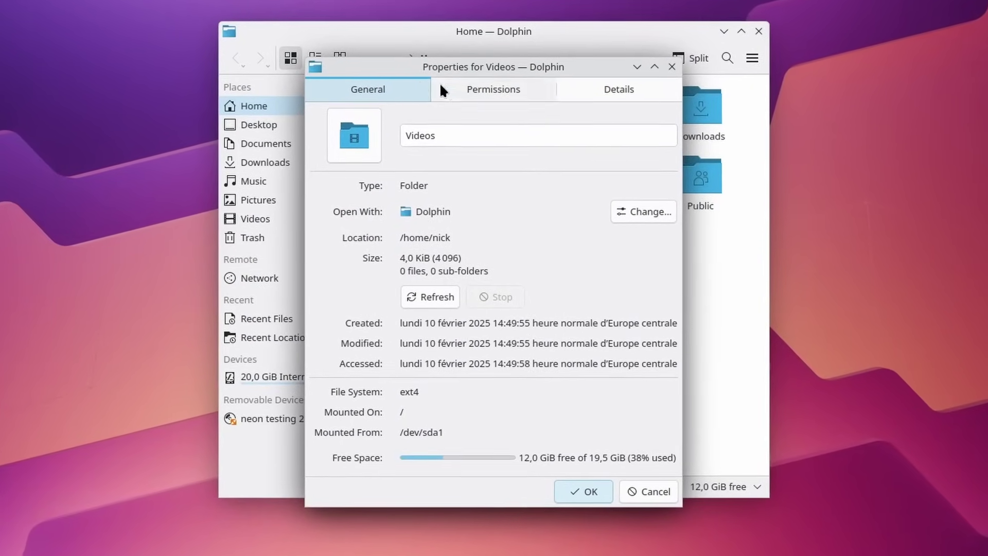
- View the permissions in the Videos folder's properties
left_click(504, 94)
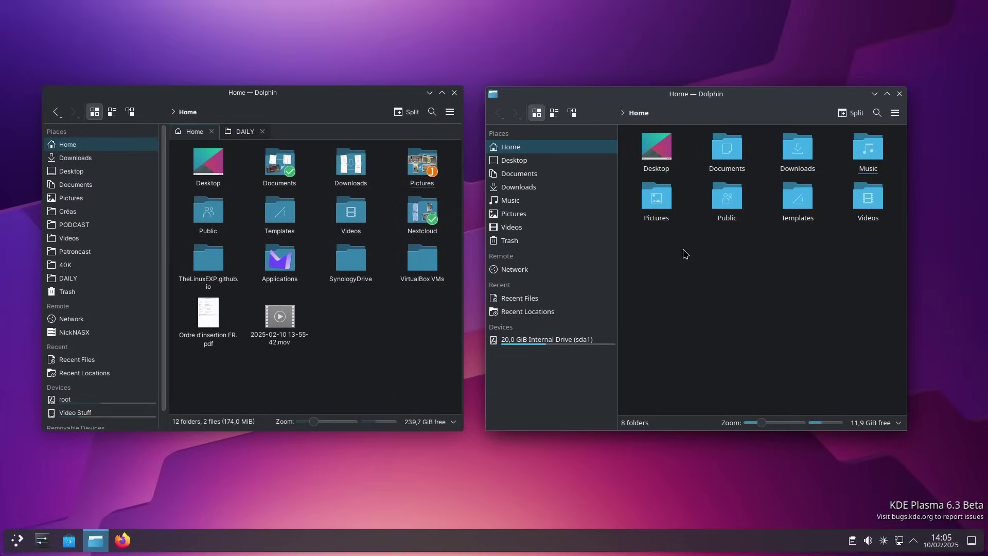
left_click_drag(653, 249, 885, 135)
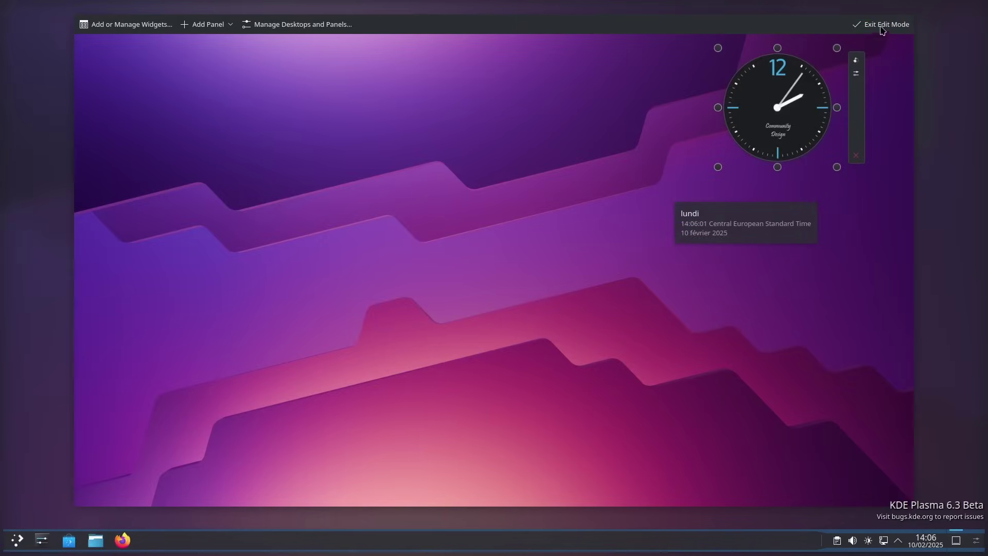
- Leave the desktop's edit mode
left_click(884, 25)
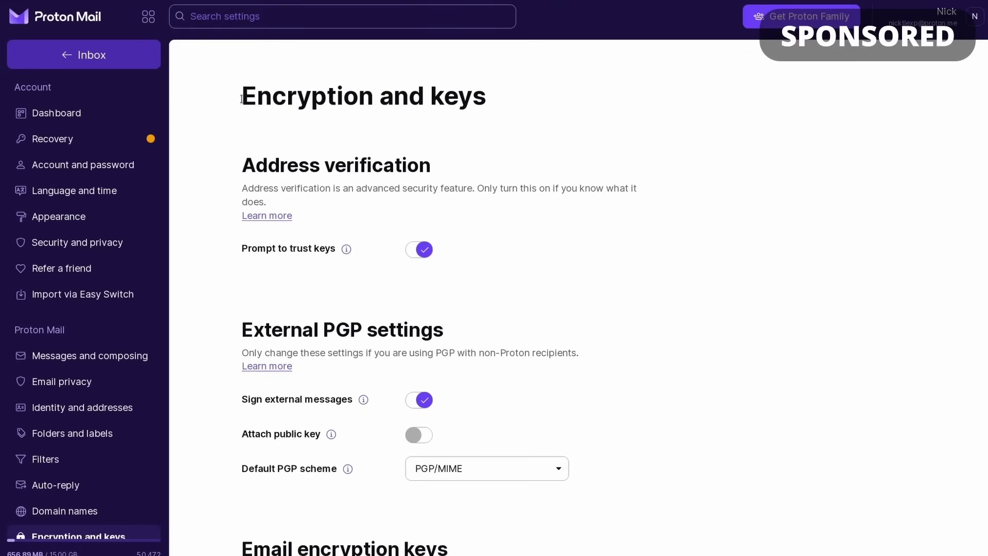
- Review the Proton Mail encryption and keys page, the email privacy option explanations, and the identity and addresses settings
left_click_drag(242, 99, 508, 108)
left_click(508, 108)
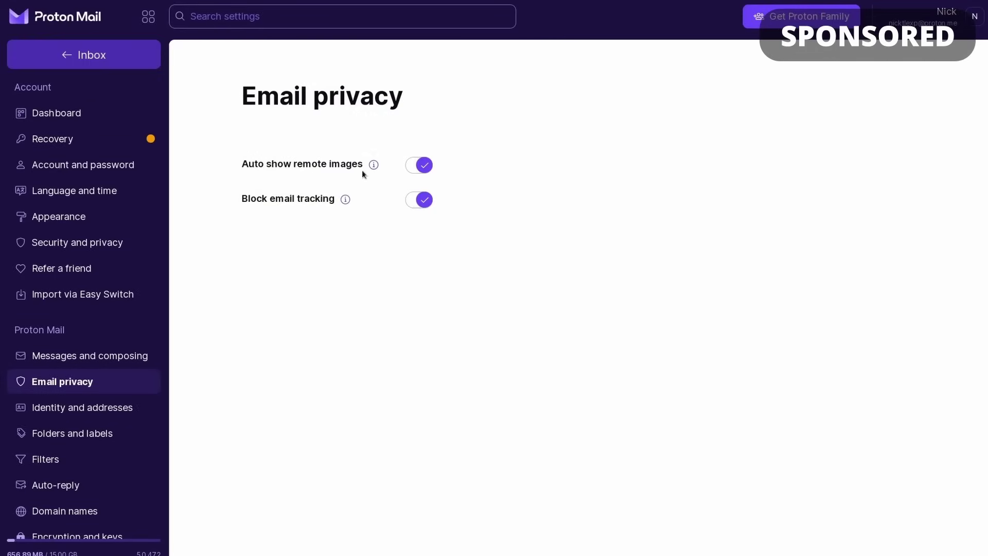
mouse_move(375, 167)
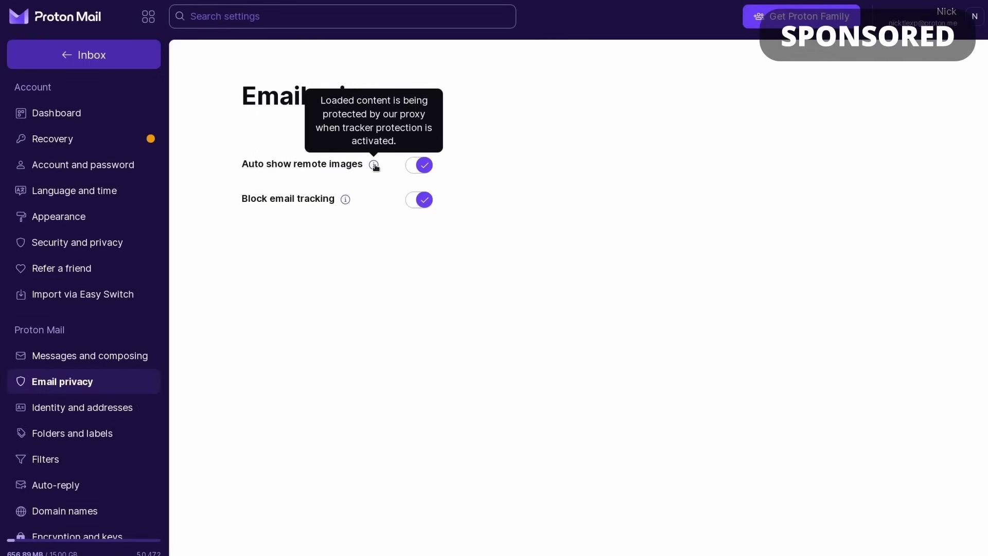
mouse_move(346, 200)
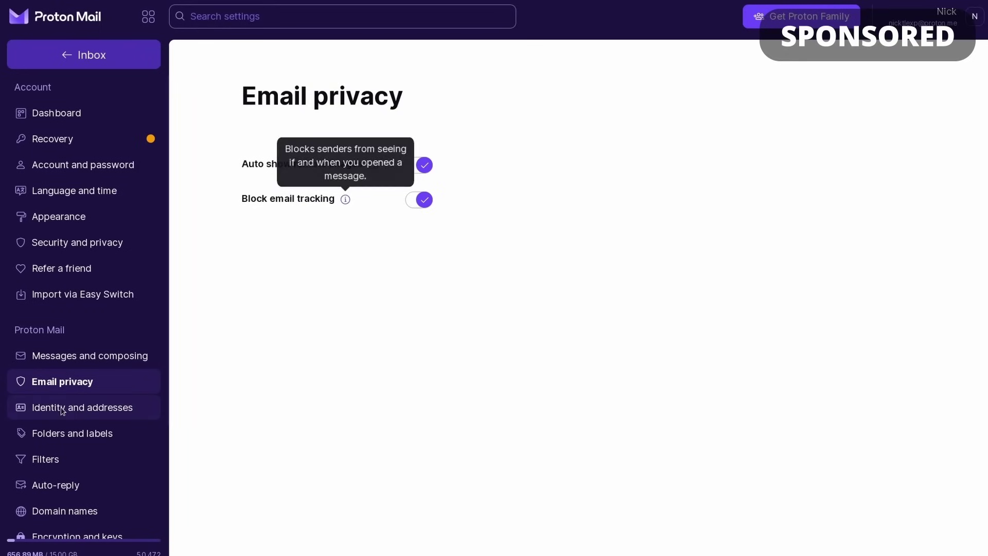
left_click(82, 407)
scroll(522, 342, "down", 5)
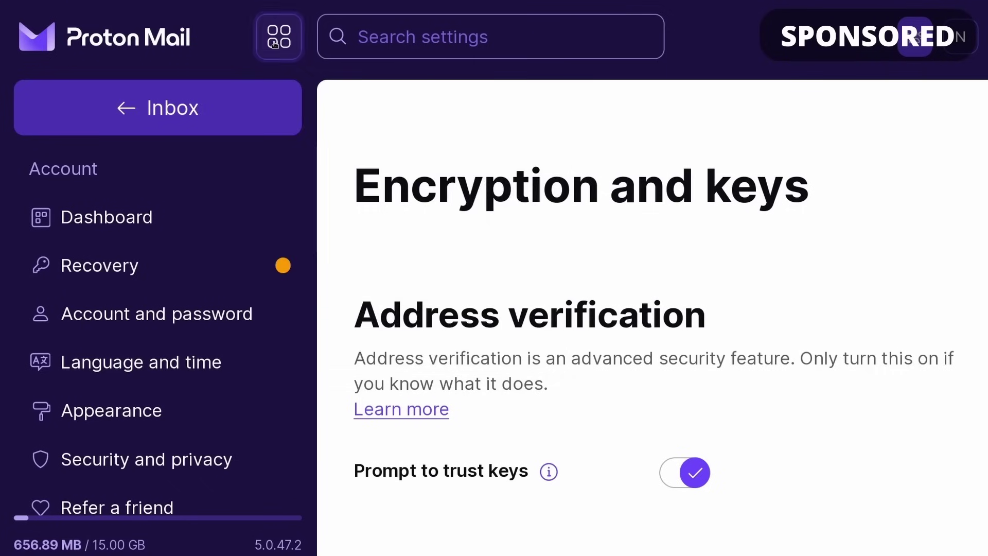
- Open the list of Proton apps and examine the name and price of the current plan on the dashboard
left_click(278, 37)
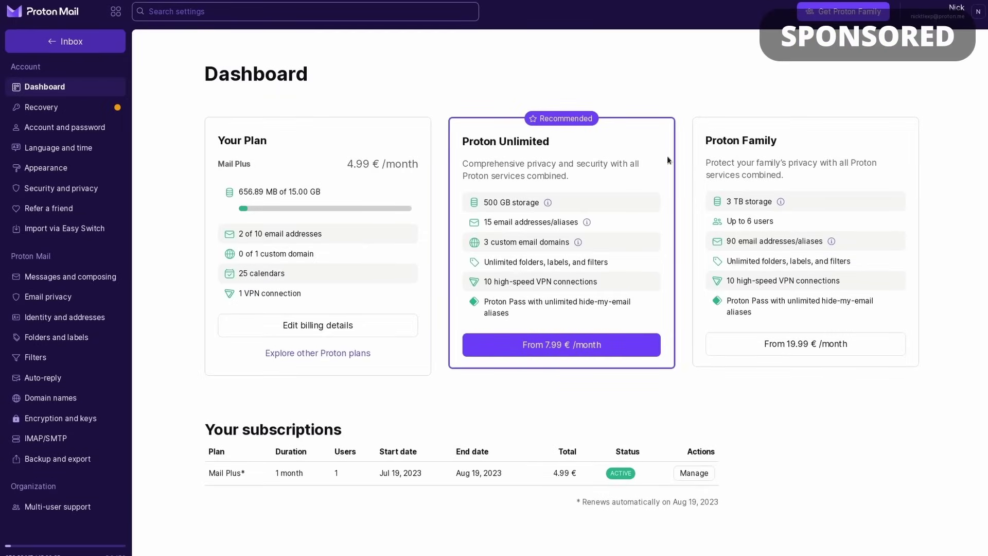
left_click_drag(212, 146, 415, 165)
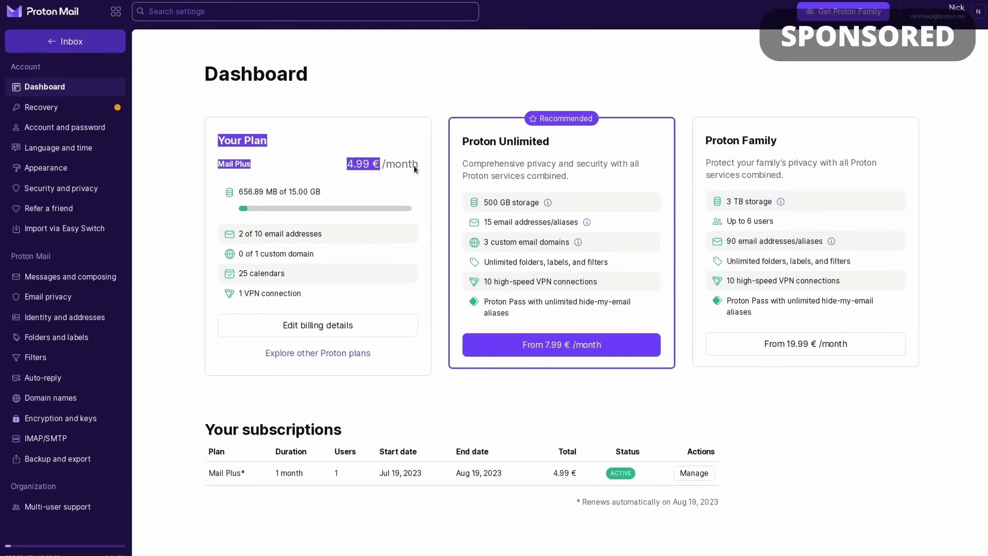
left_click(415, 165)
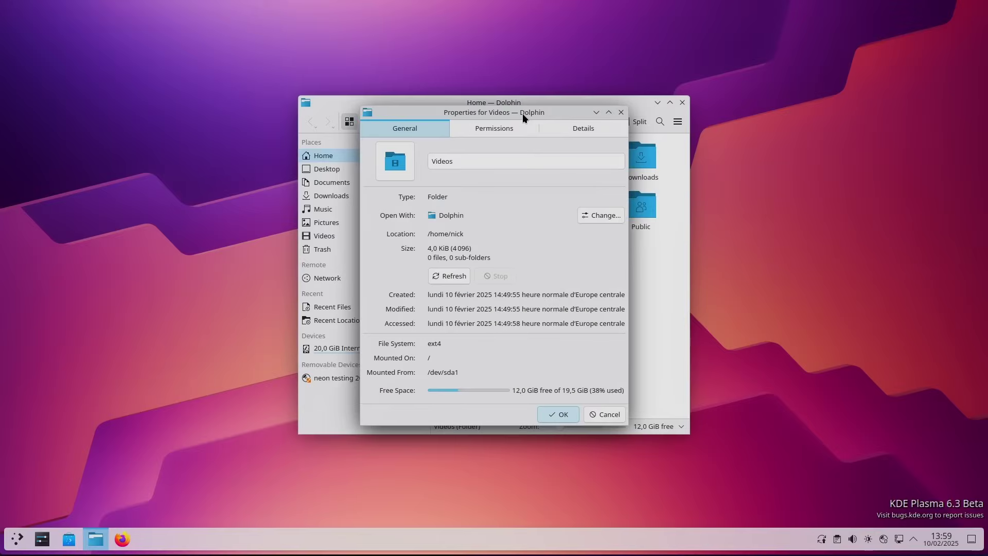
- Examine the general, permissions and details information in the Videos folder's properties in Dolphin
left_click_drag(523, 113, 540, 126)
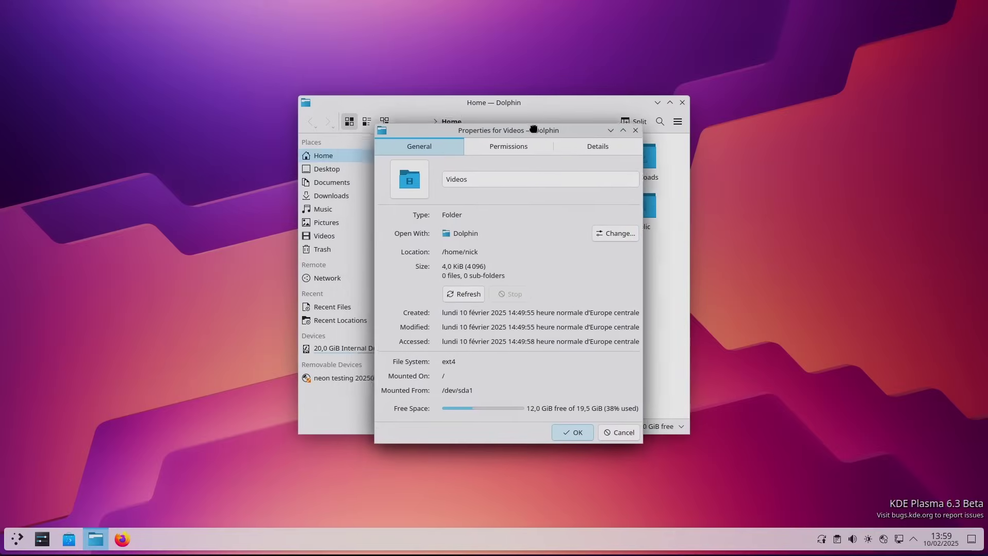
left_click(502, 145)
left_click(554, 145)
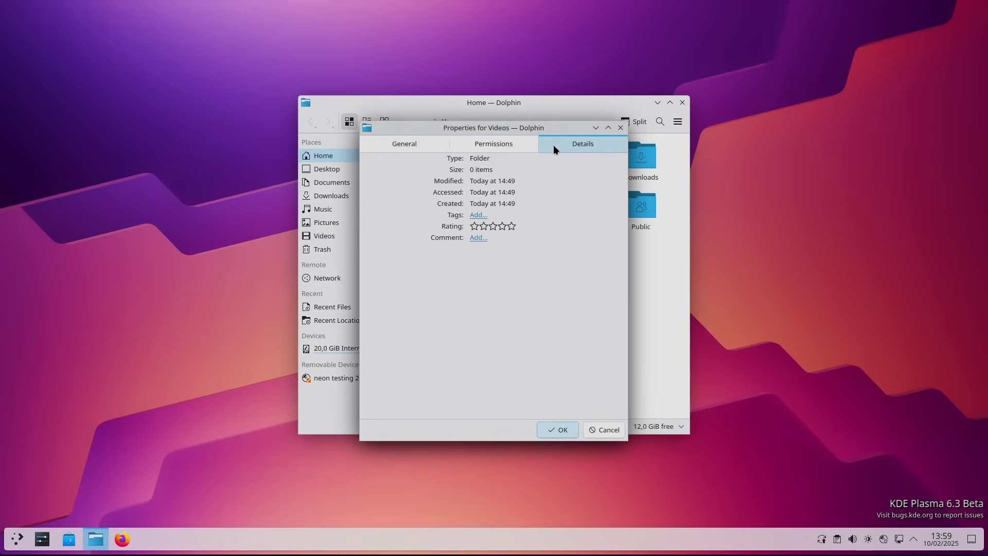
left_click(509, 146)
left_click(443, 146)
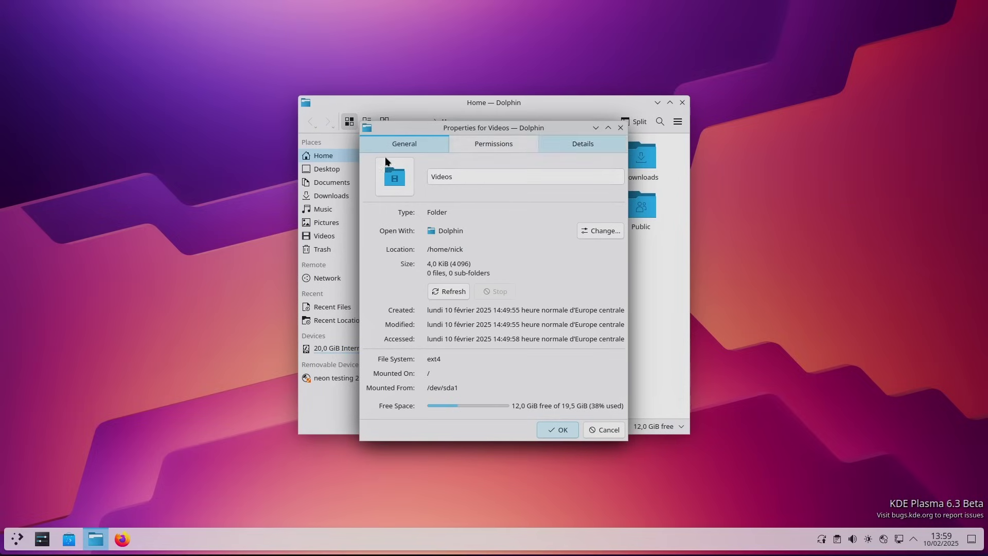
left_click(494, 146)
left_click(582, 146)
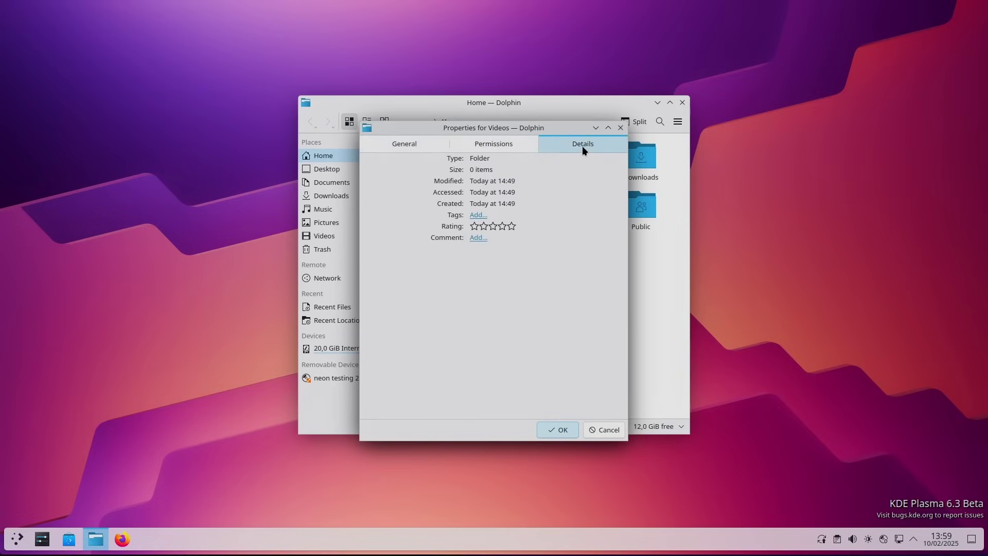
left_click(501, 142)
left_click(406, 146)
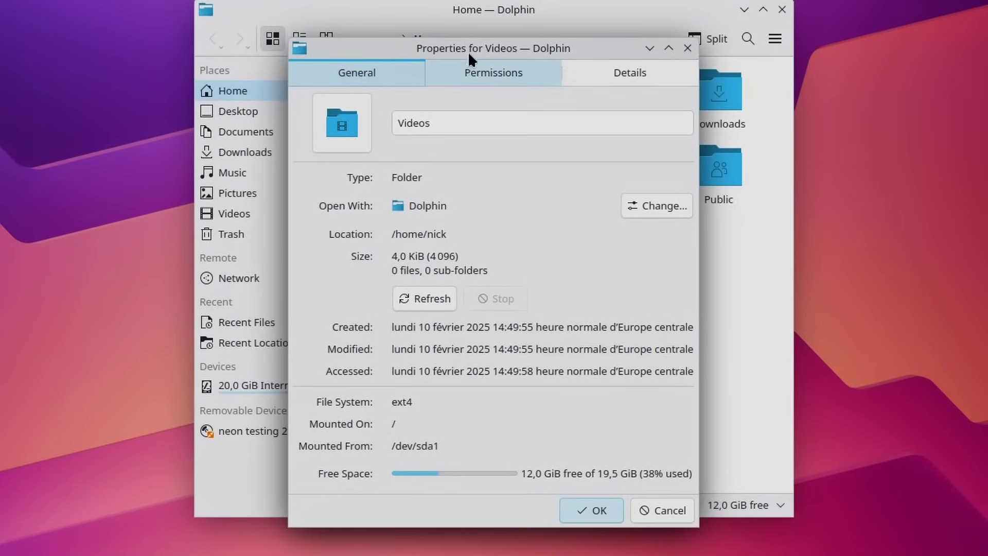
- Move the Videos properties dialog aside over the Dolphin window and compare its details and general information
left_click_drag(468, 51, 564, 65)
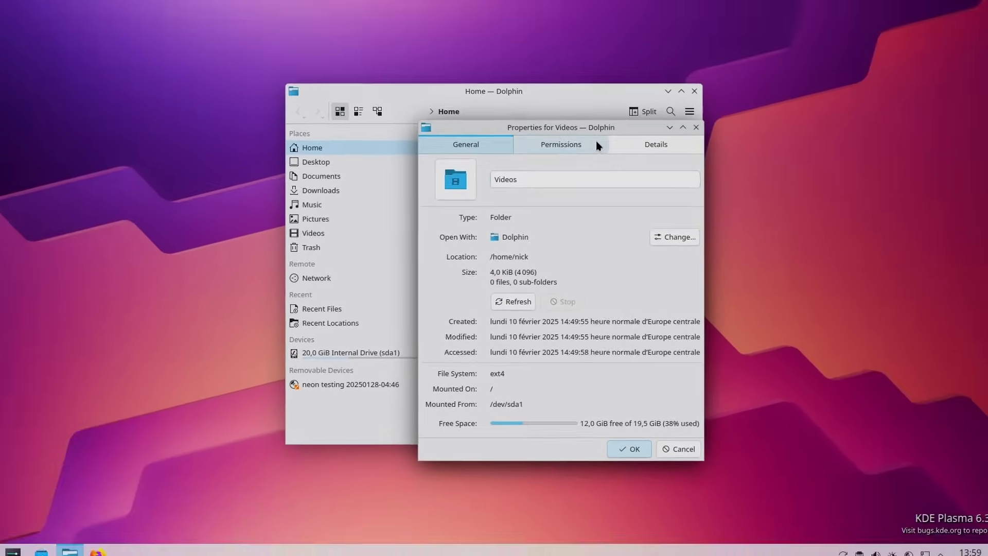
left_click(689, 91)
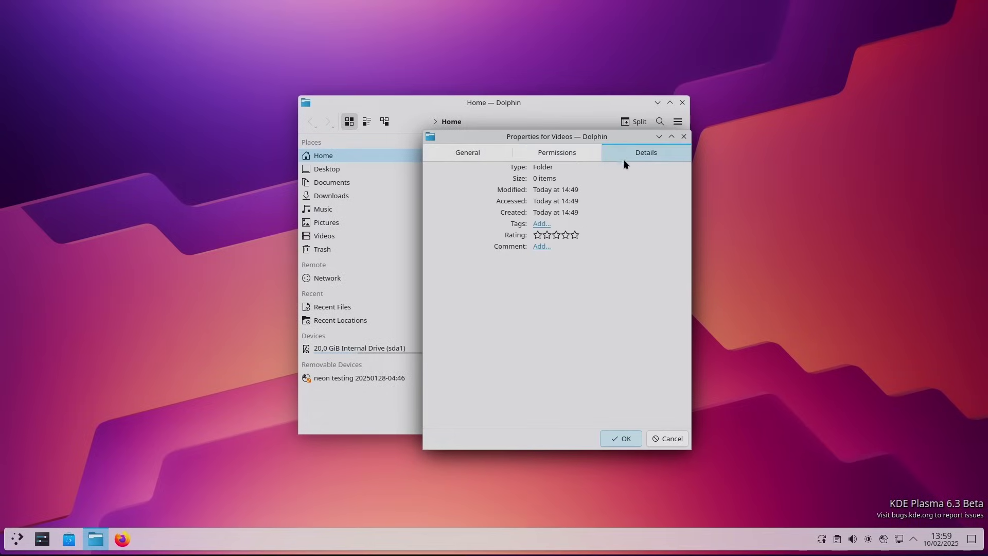
left_click(525, 95)
left_click(509, 155)
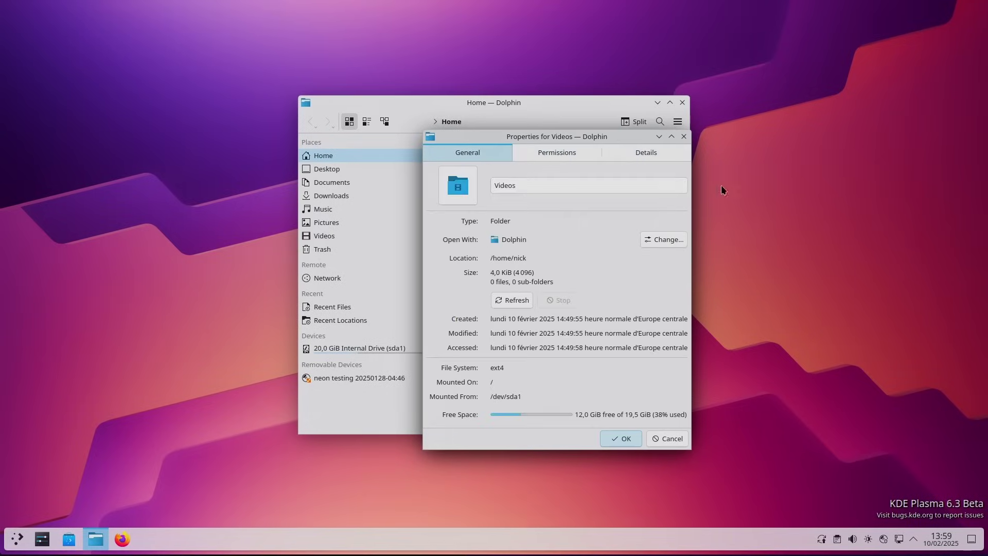
- Close the Videos properties and move the Dolphin window away from the centre of the desktop
left_click(684, 137)
left_click_drag(613, 114, 483, 133)
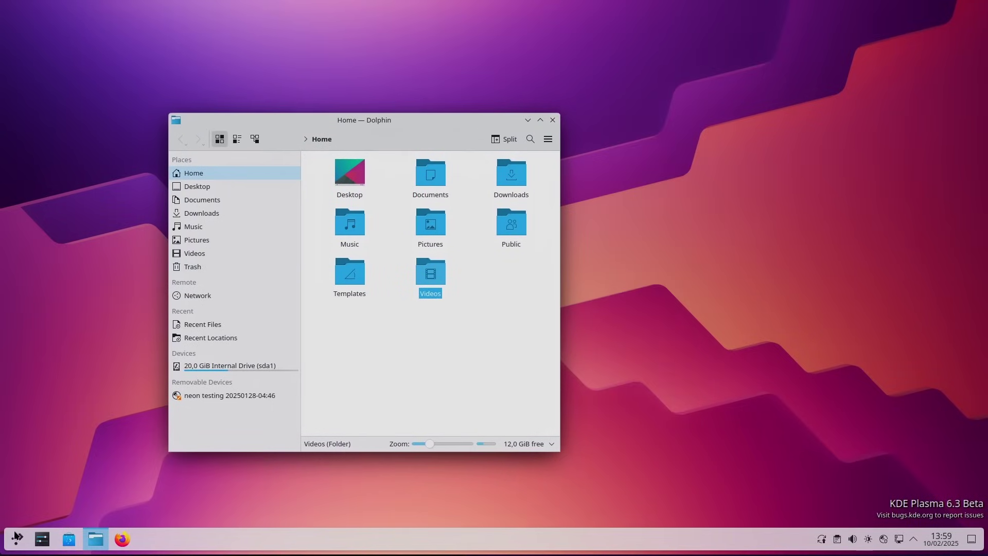
left_click(11, 553)
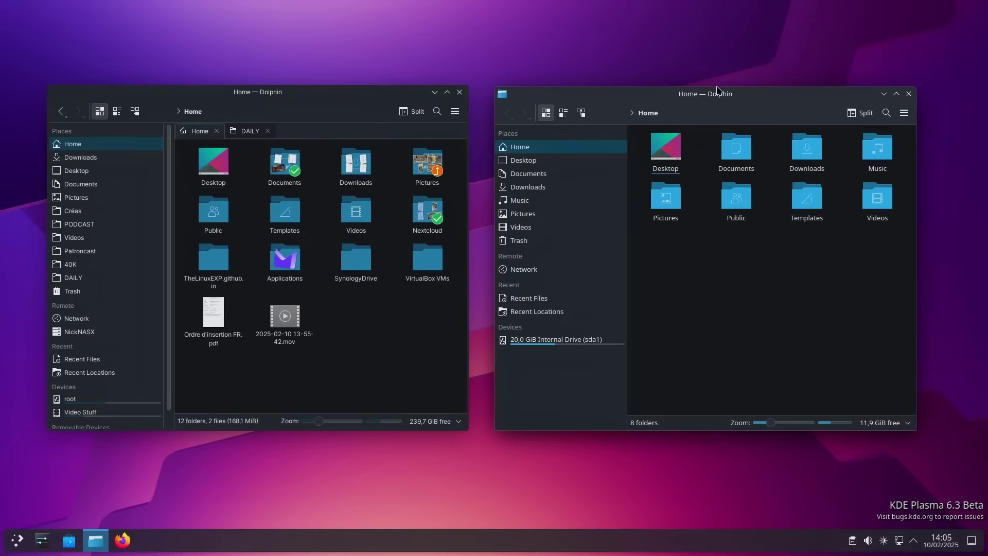
- Compare the rendering of the two side-by-side Dolphin windows, including their selection rectangles, and check the file manager's taskbar icon
left_click_drag(718, 91, 709, 91)
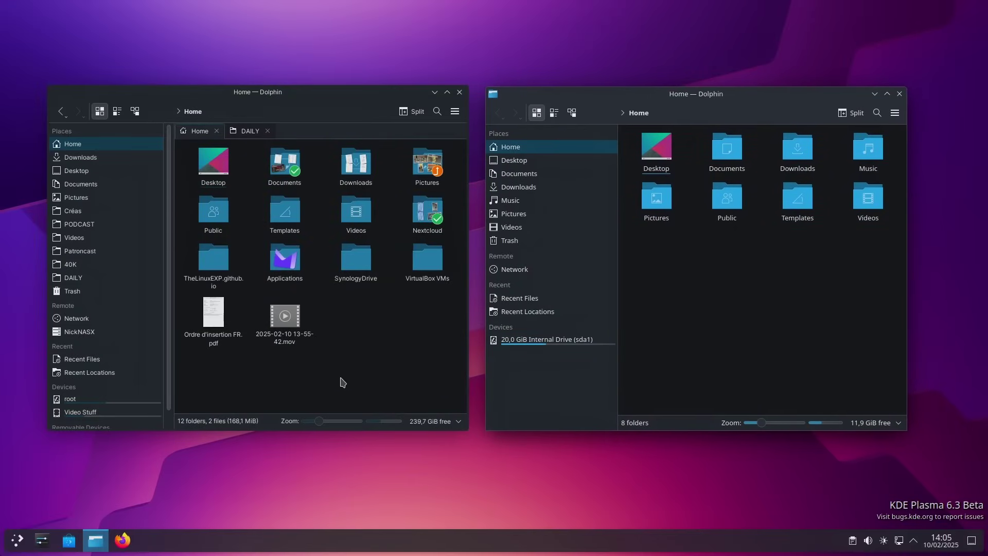
left_click_drag(183, 386, 404, 359)
left_click(795, 266)
left_click_drag(653, 256, 797, 324)
mouse_move(307, 98)
left_mouse_down()
mouse_move(289, 102)
mouse_move(324, 98)
mouse_move(301, 100)
left_mouse_up()
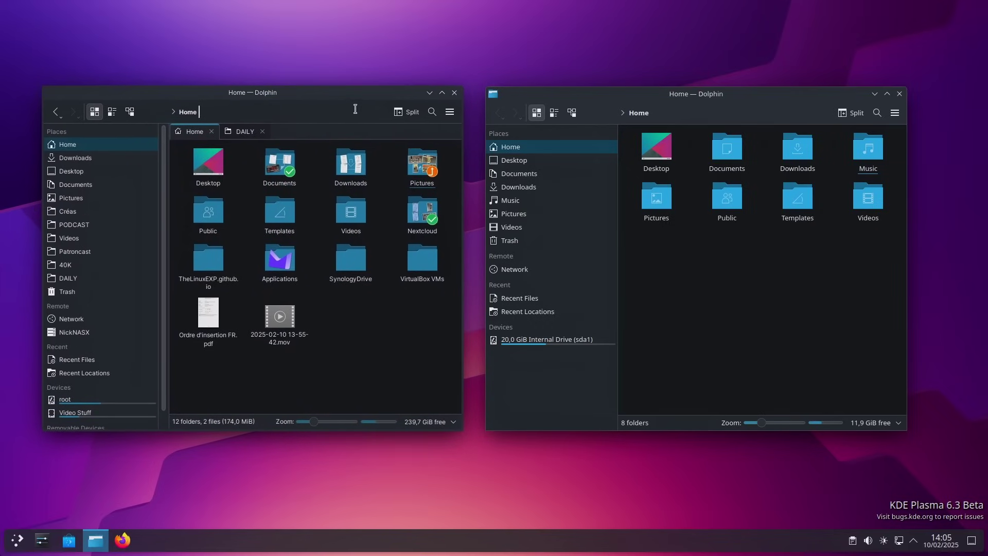
left_click(681, 290)
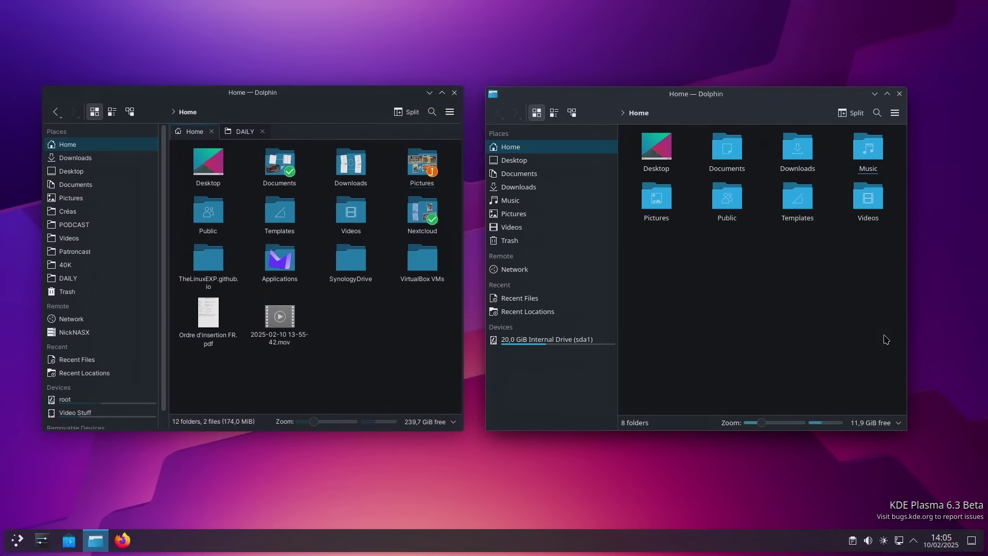
left_click_drag(668, 248, 880, 136)
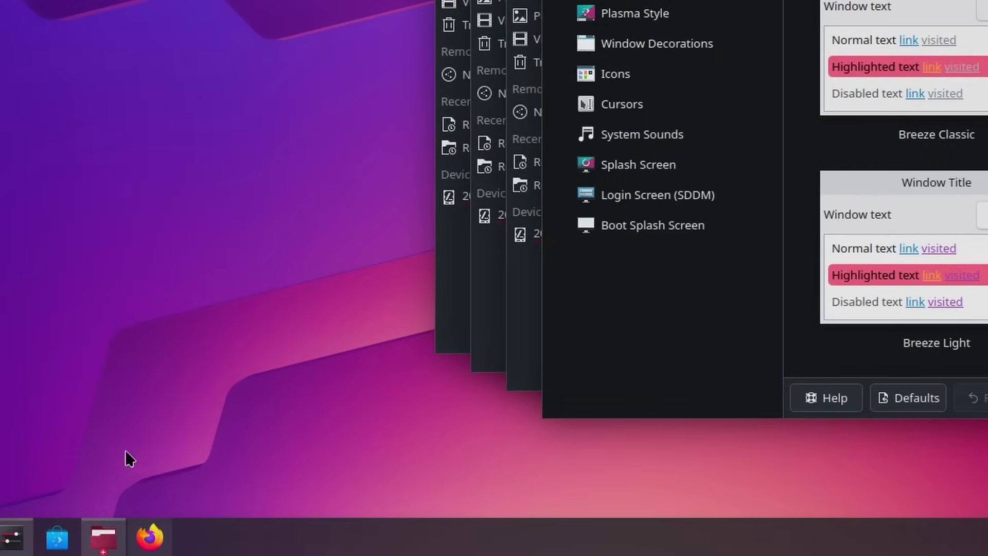
mouse_move(103, 539)
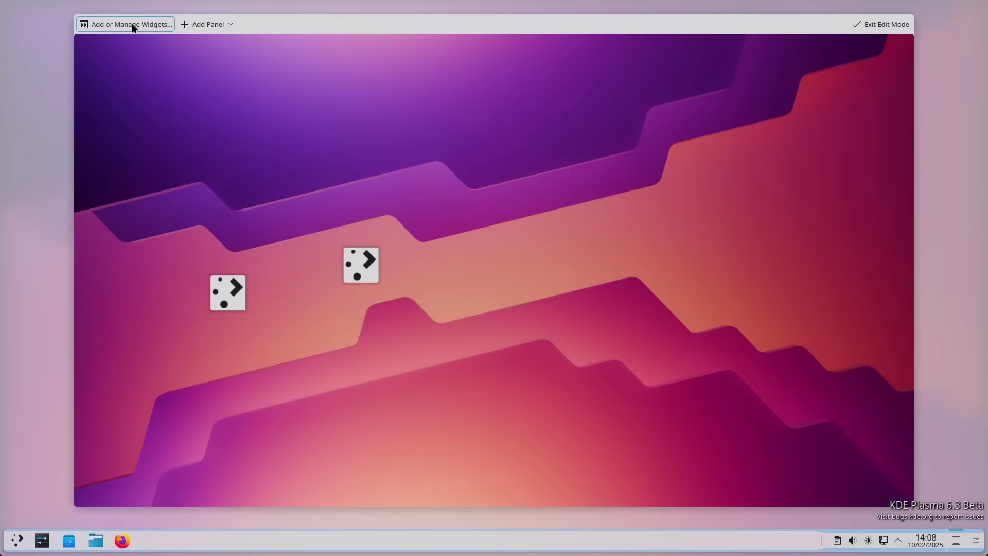
- Open the widget manager and remove all instances of the Application Menu widget from the desktop
left_click(132, 24)
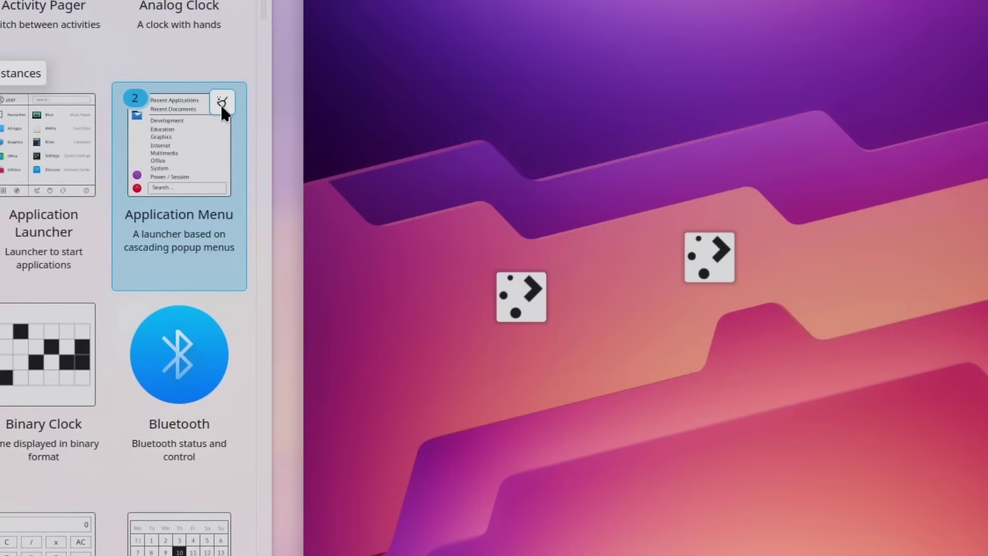
left_click(221, 104)
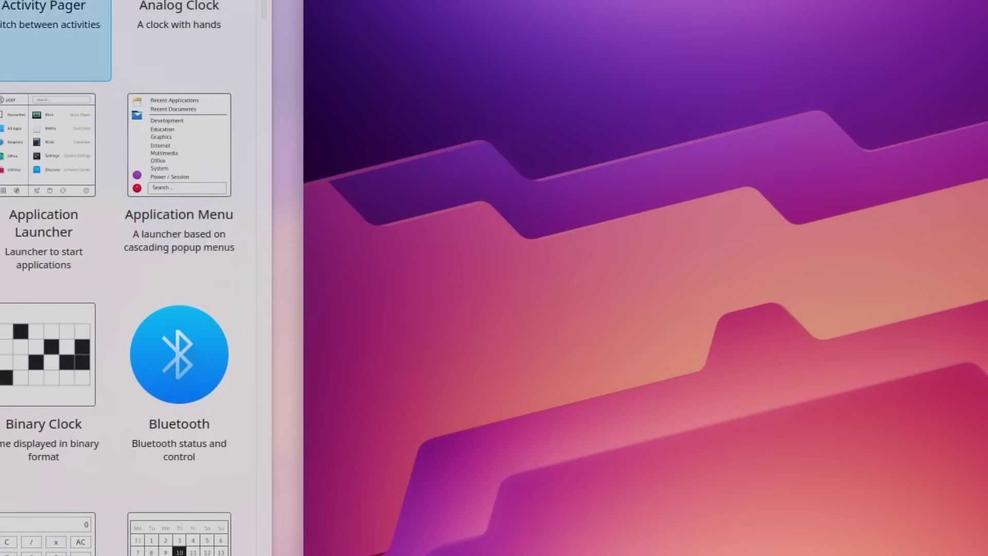
- Add several Application Menu widgets, placing one on the desktop, and remove all their instances again
left_click(222, 173)
double_click(221, 173)
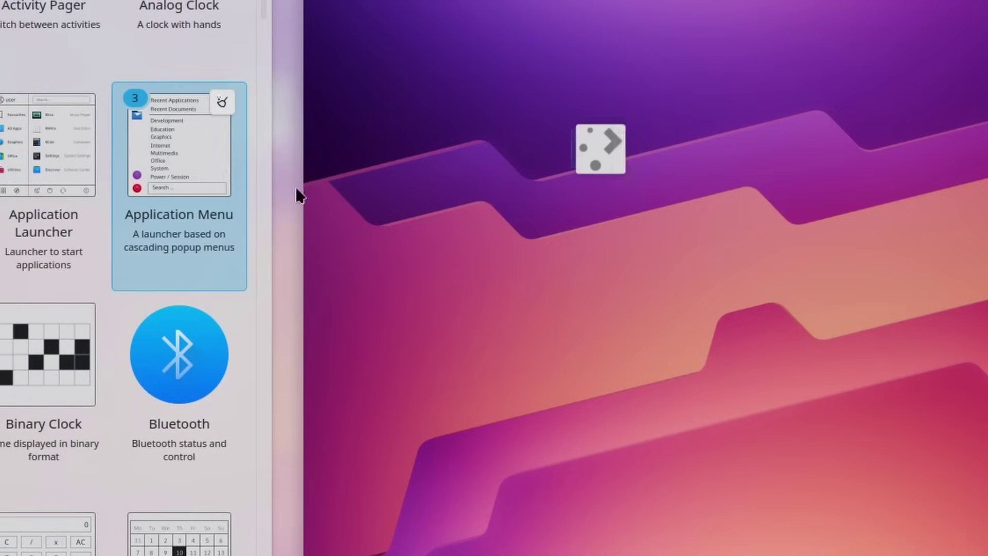
left_click_drag(226, 177, 597, 293)
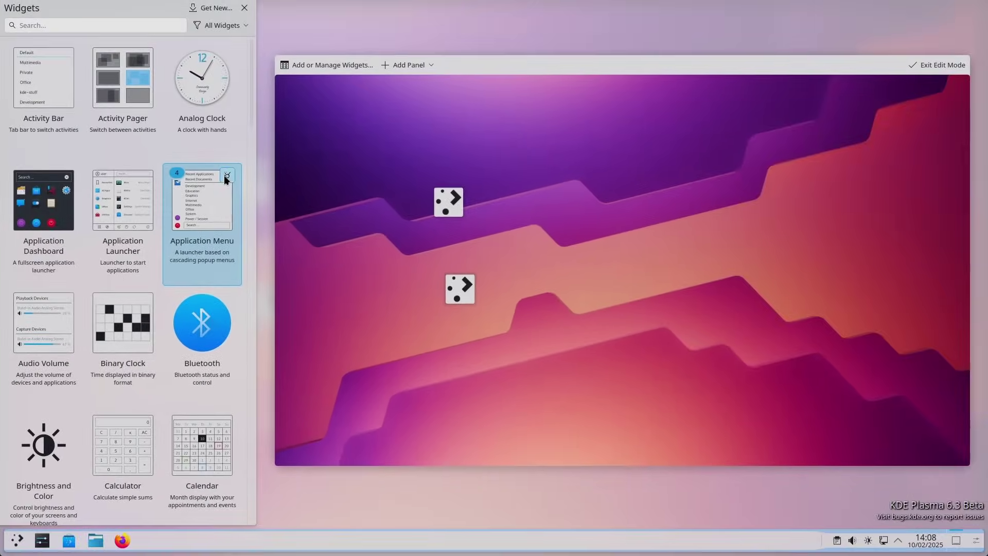
left_click(222, 101)
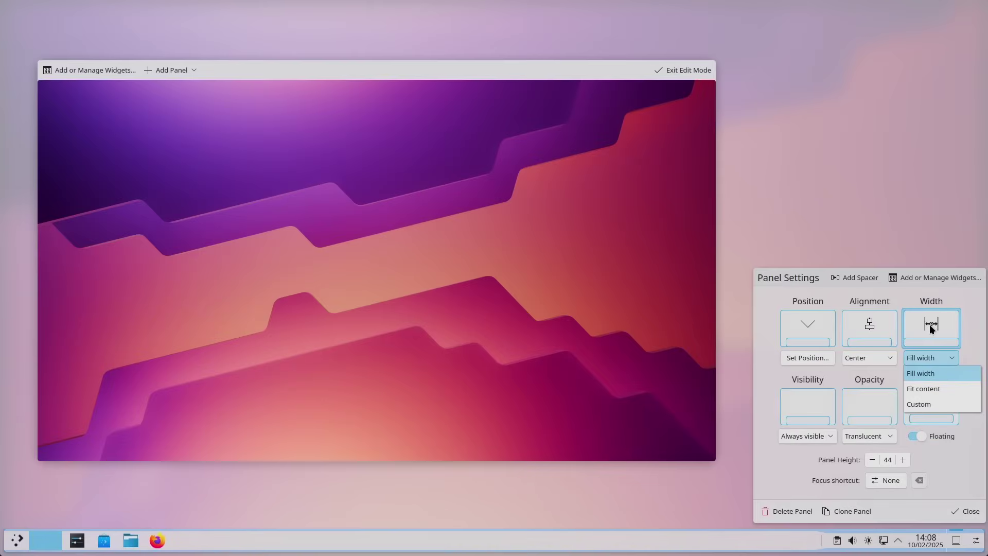
- Look through the panel's position, visibility and opacity options and turn off its Floating style
left_click(813, 326)
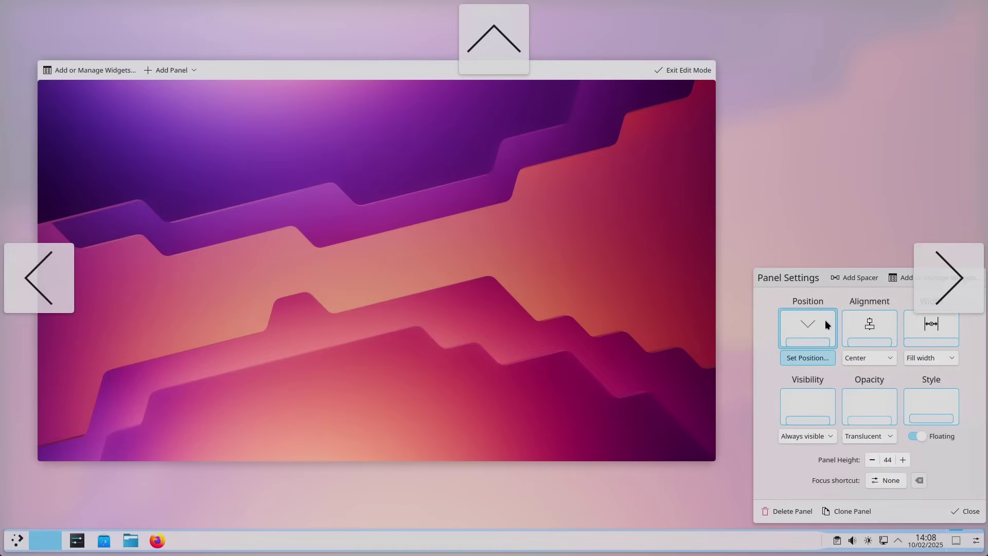
left_click(810, 436)
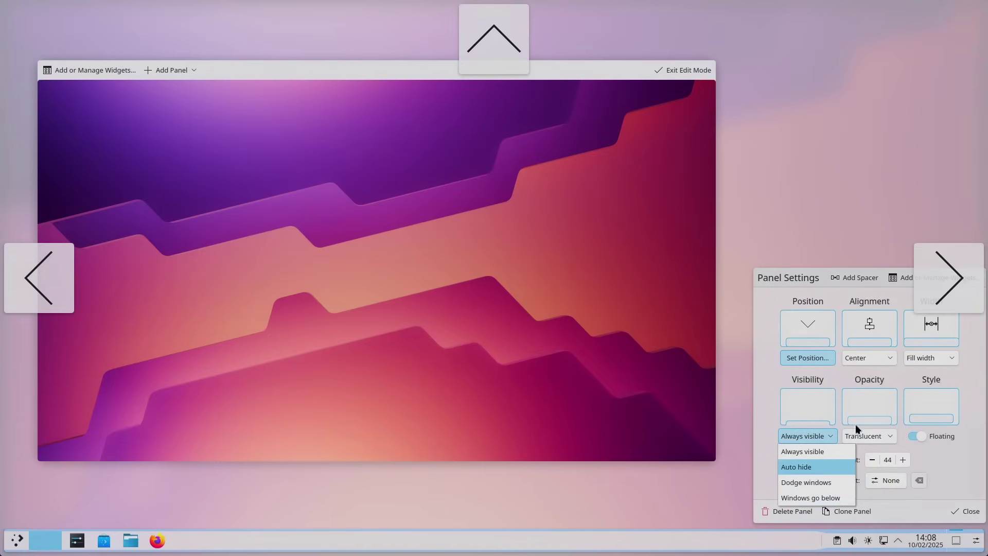
left_click(871, 410)
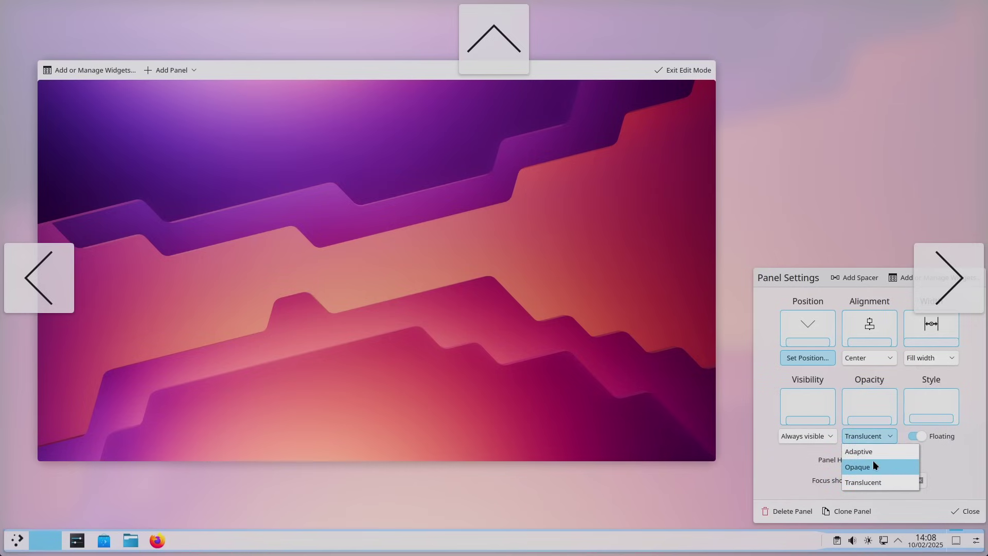
left_click(947, 413)
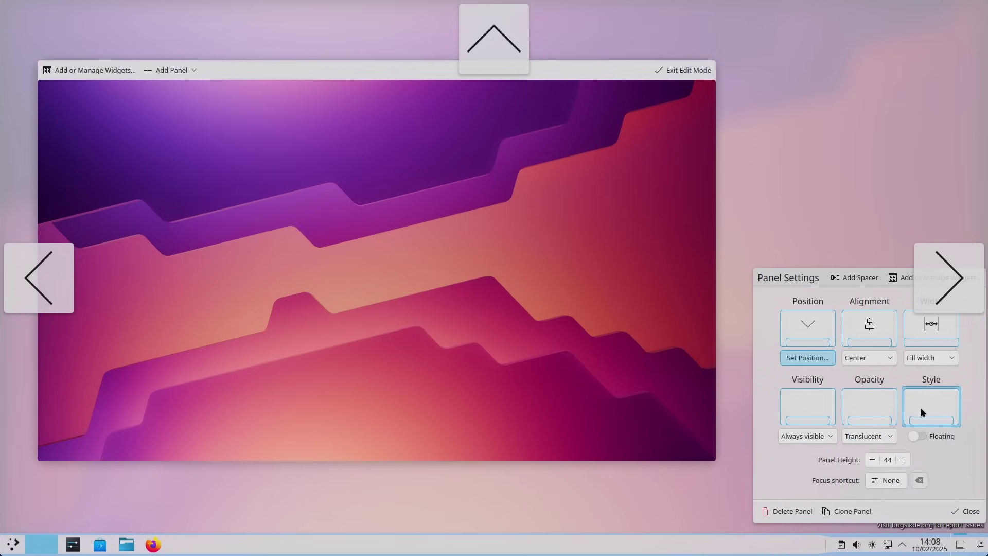
- Look through the panel's alignment and width options and check the description of Clone Panel
left_click(853, 328)
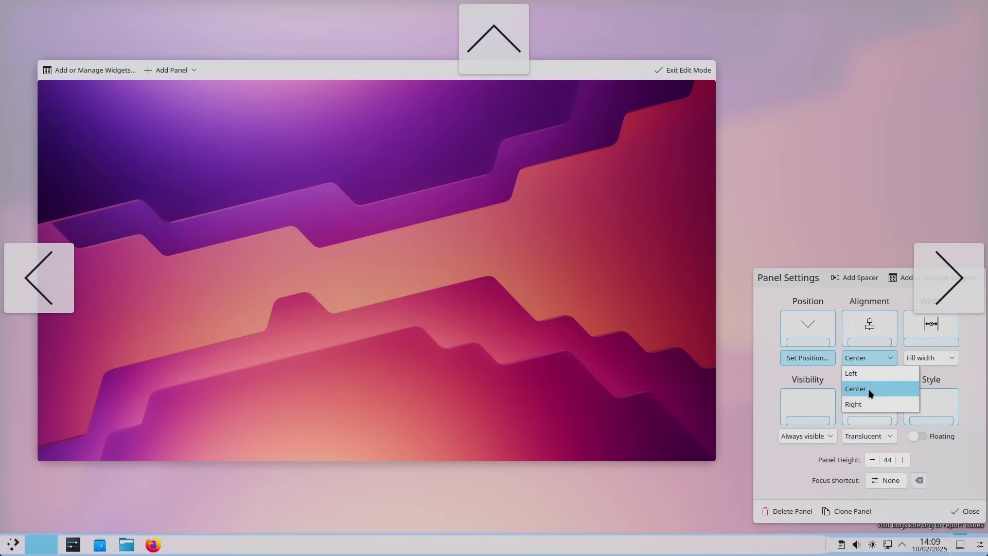
left_click(933, 340)
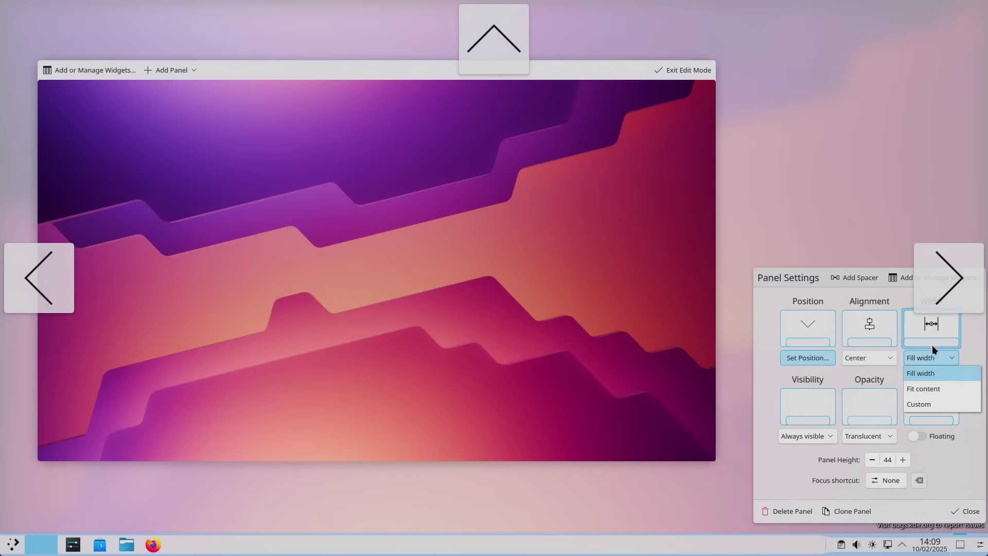
left_click(877, 509)
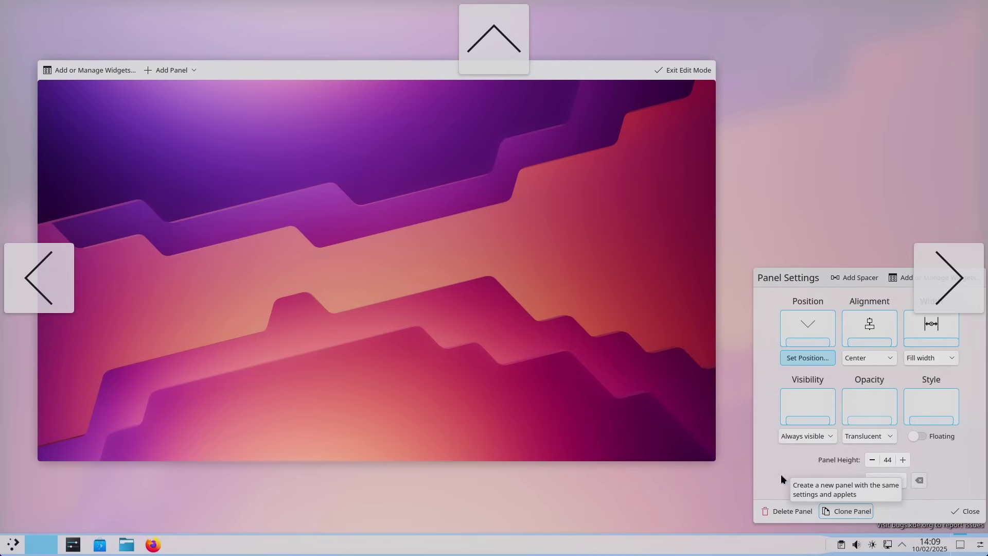
- Leave the panel settings and check which panel types can be added in desktop edit mode
left_click(190, 71)
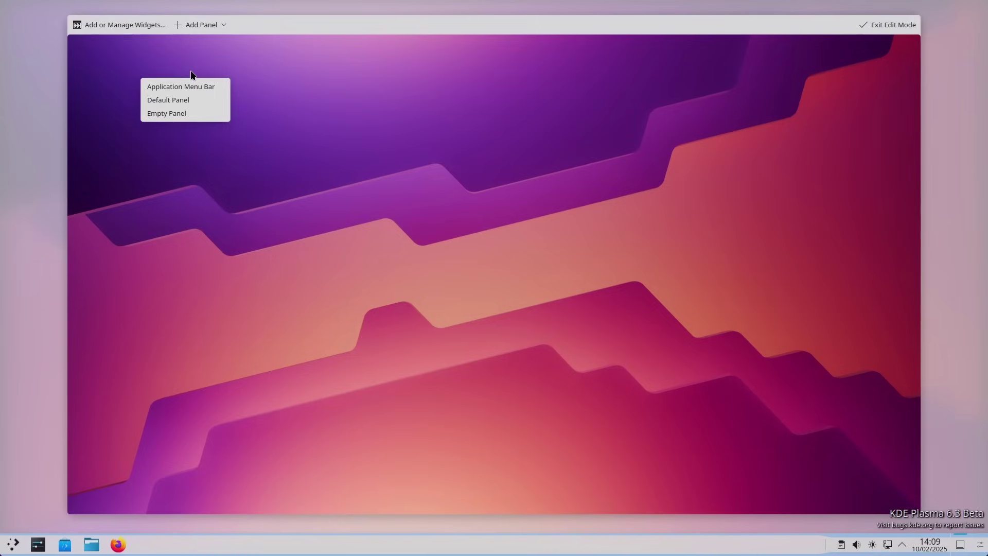
left_click(212, 24)
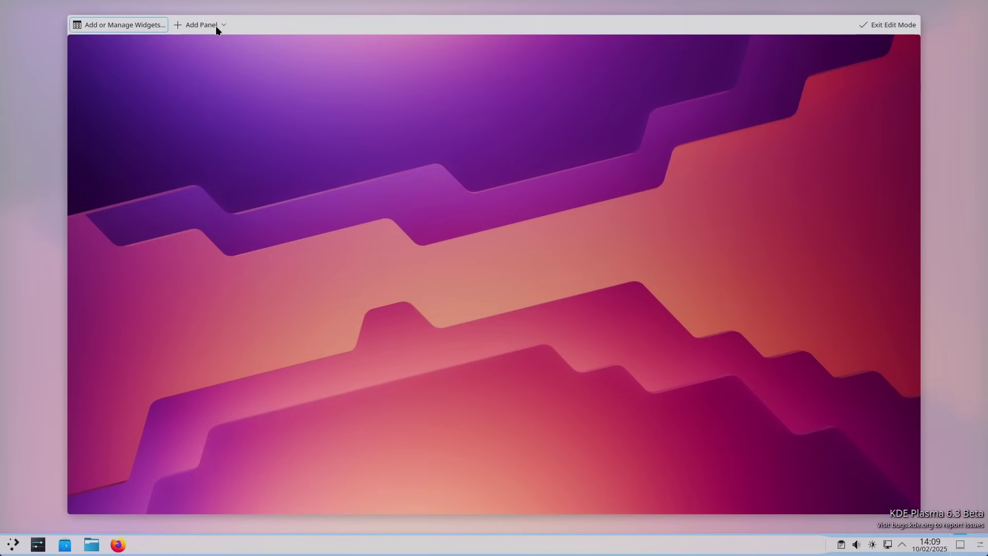
left_click(208, 25)
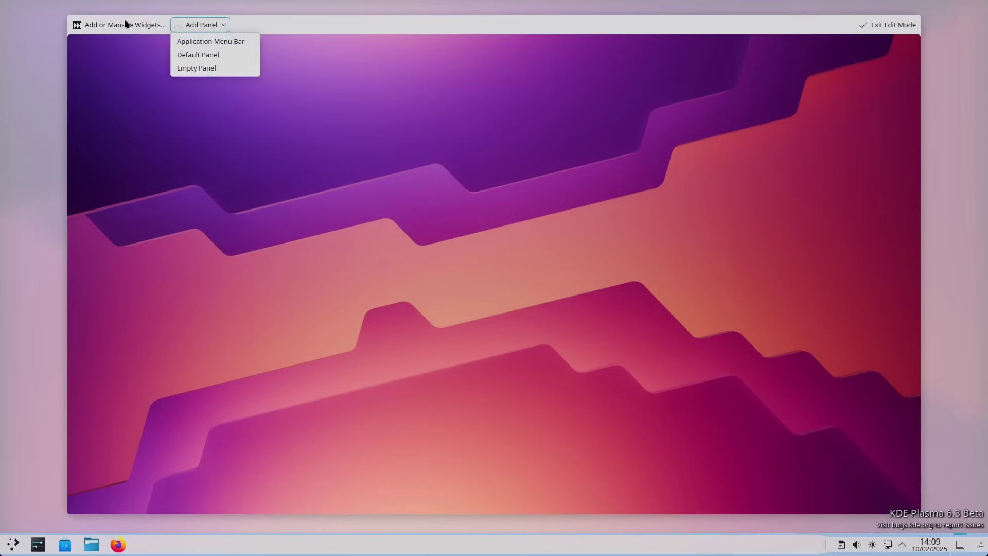
left_click(360, 129)
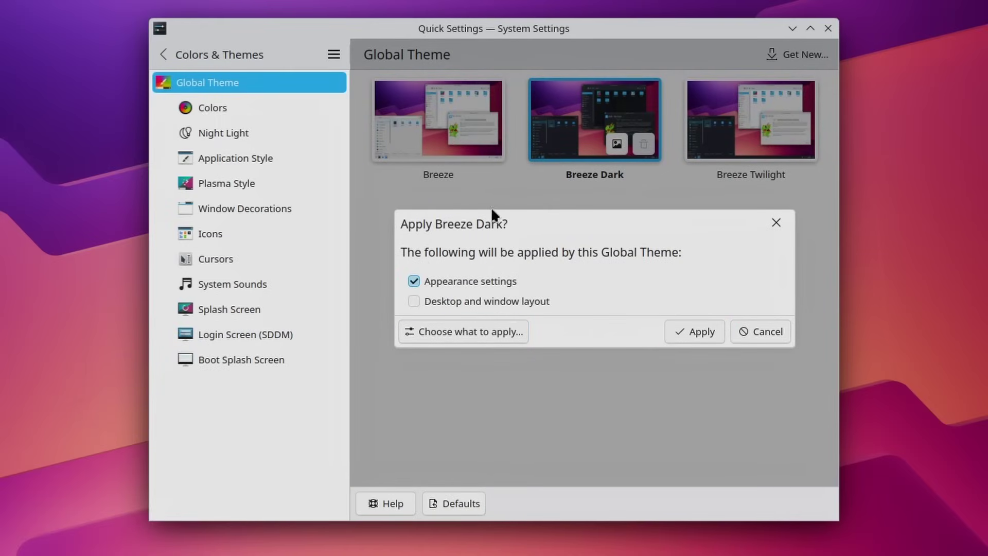
- Examine the individual settings the Breeze Dark global theme can apply, cancel, and view the apply options for Breeze Twilight
left_click(474, 301)
left_click(483, 282)
left_click(487, 331)
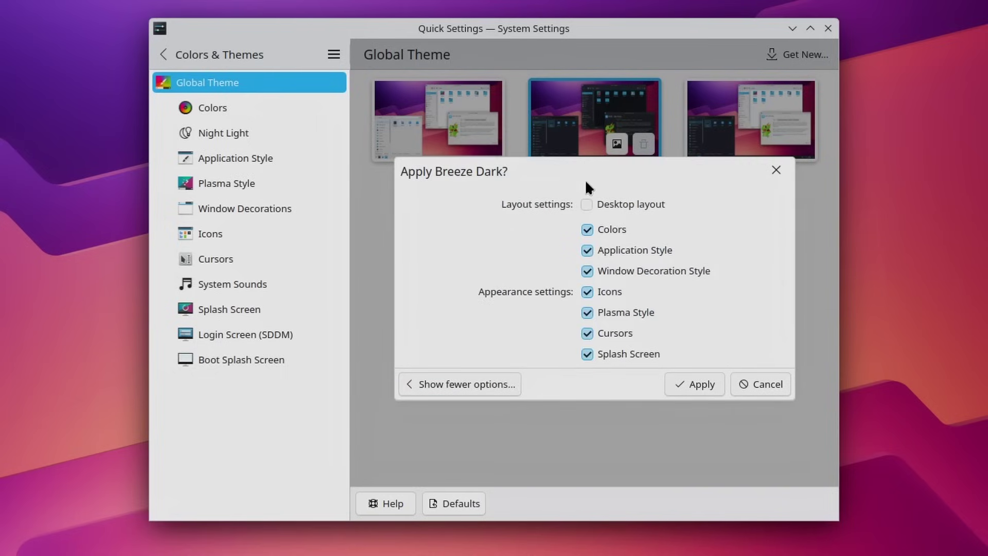
left_click(766, 385)
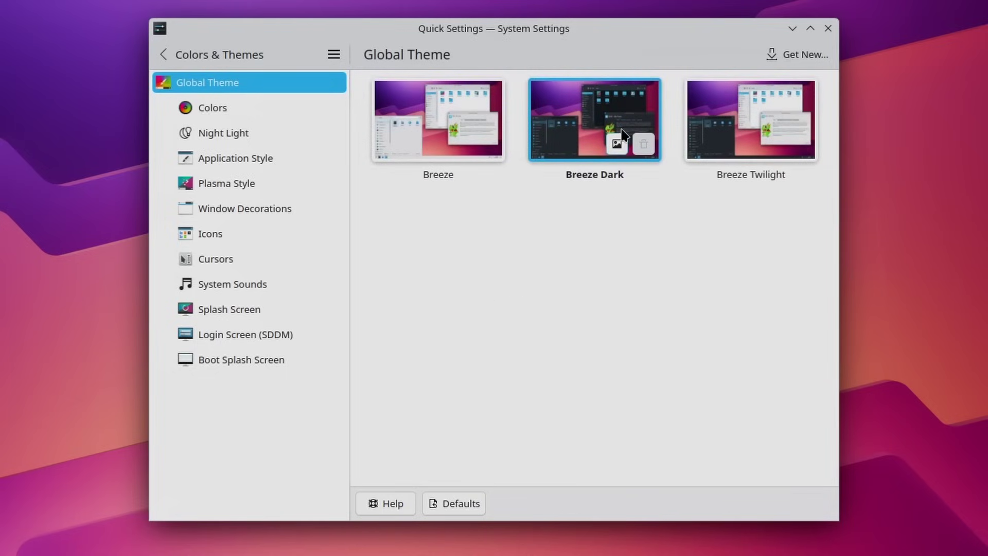
left_click(756, 120)
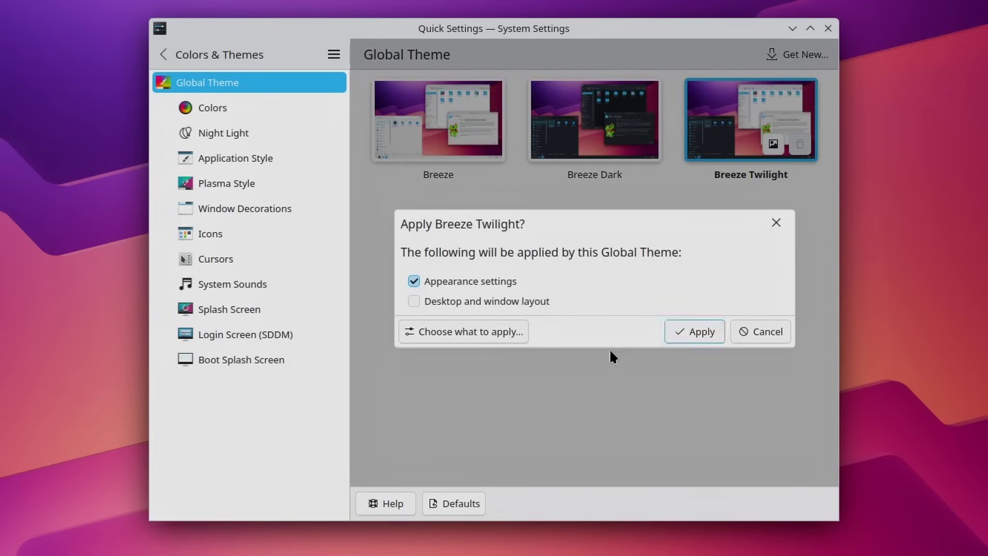
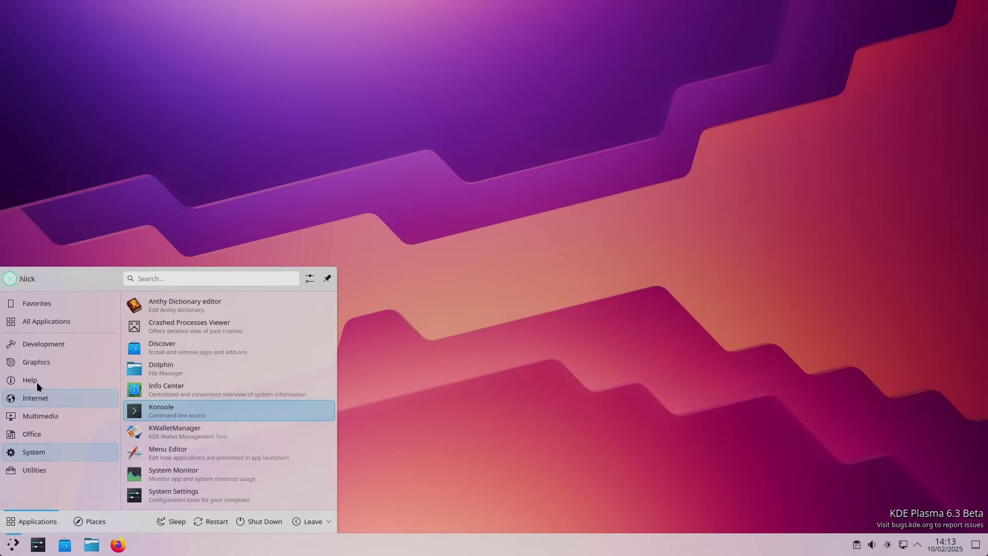
- Examine the category list of the application launcher
mouse_move(35, 381)
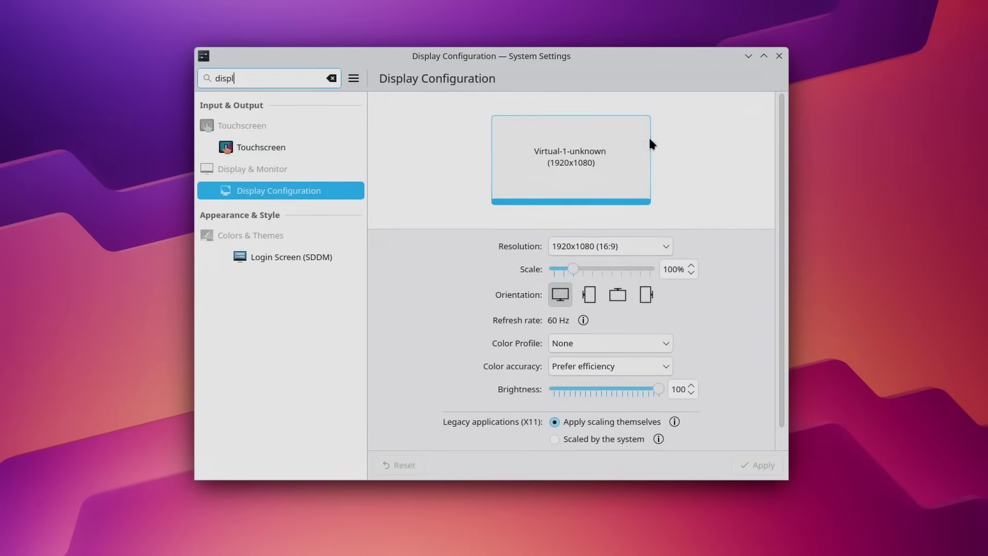
- Set the display scale to 120%, apply it and keep the configuration
left_click(692, 265)
left_click(691, 265)
left_click(691, 265)
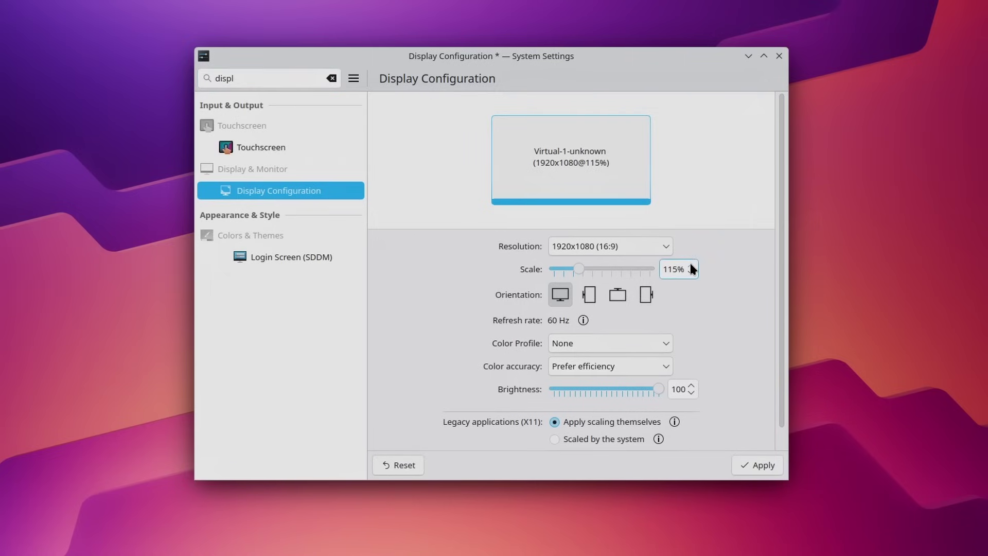
left_click(758, 465)
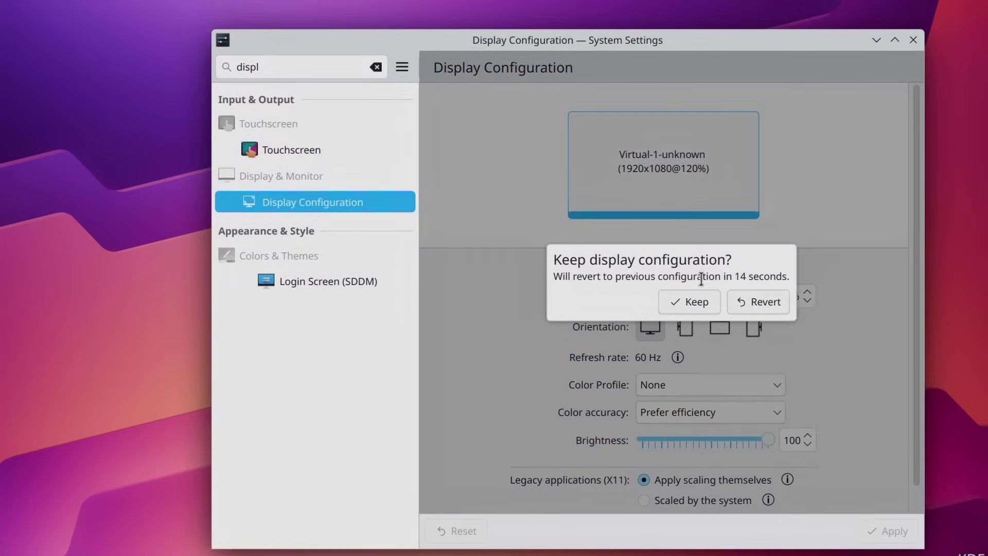
left_click(735, 342)
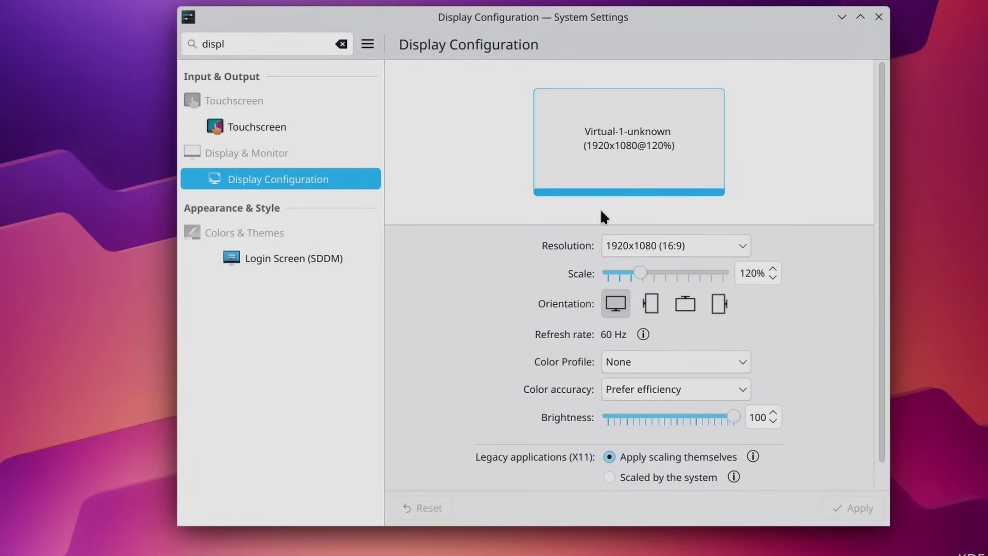
- Set the display scale back to 100%, apply it and keep the configuration
left_click(773, 278)
left_click(770, 277)
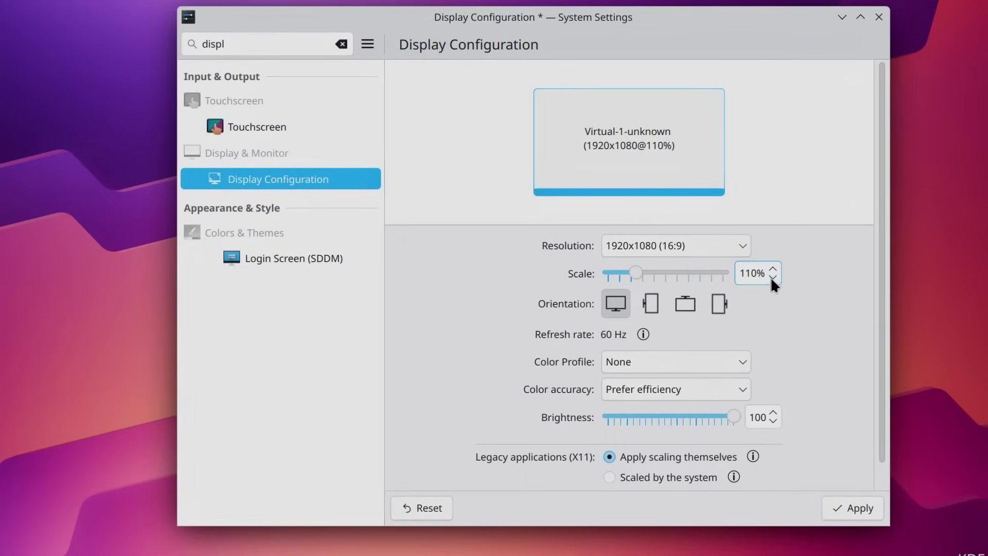
left_click(771, 278)
left_click(772, 278)
left_click(852, 507)
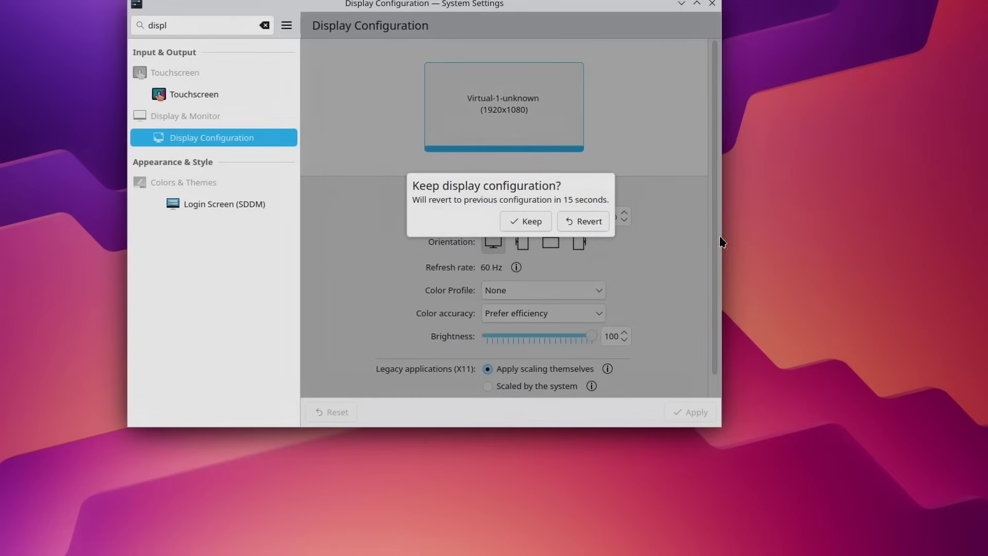
left_click(532, 223)
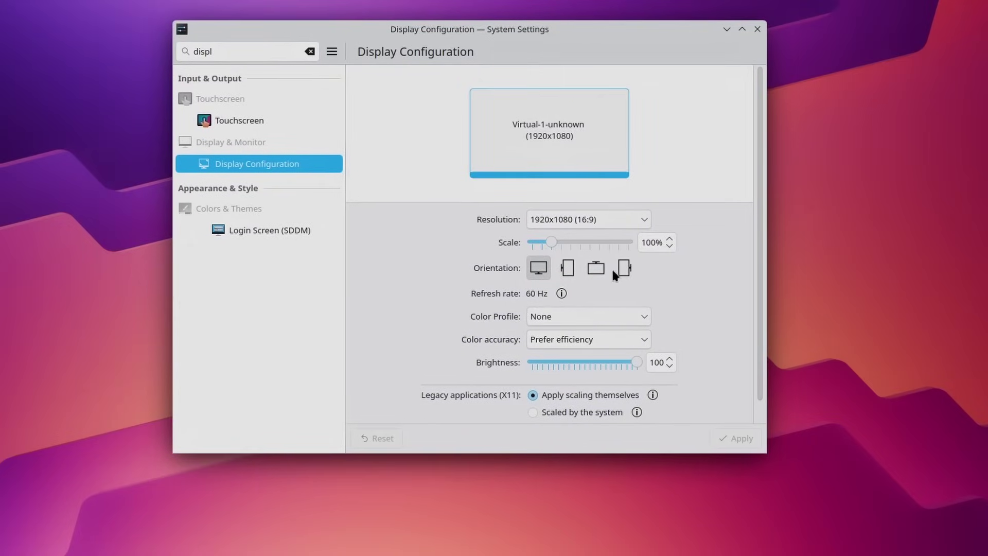
- Try raising the display scale in 5% increments and step it back down to 100% without applying
left_click(651, 242)
left_click(669, 237)
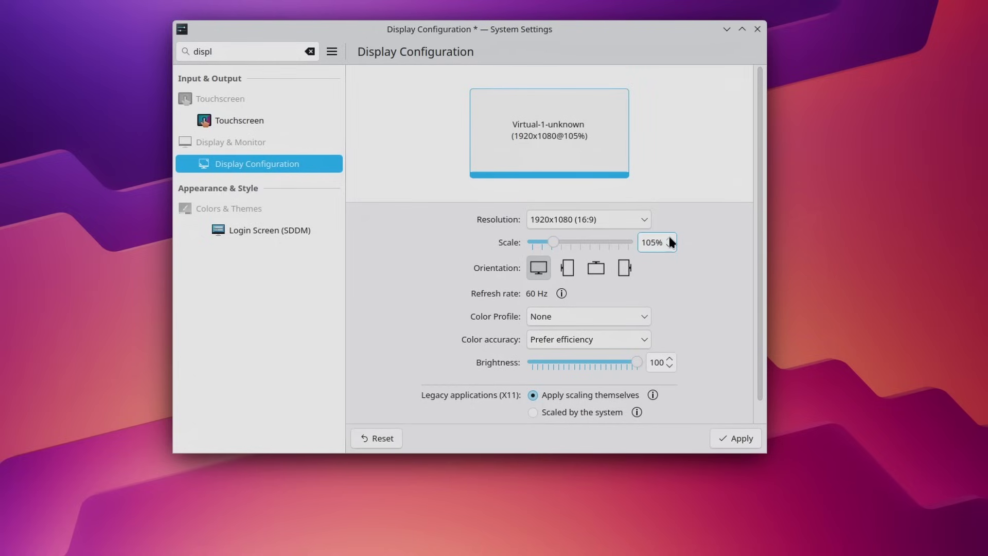
left_click(669, 238)
left_click(670, 238)
left_click(669, 238)
left_click(669, 238)
left_click(669, 245)
left_click(669, 246)
left_click(669, 246)
left_click(669, 245)
left_click(669, 246)
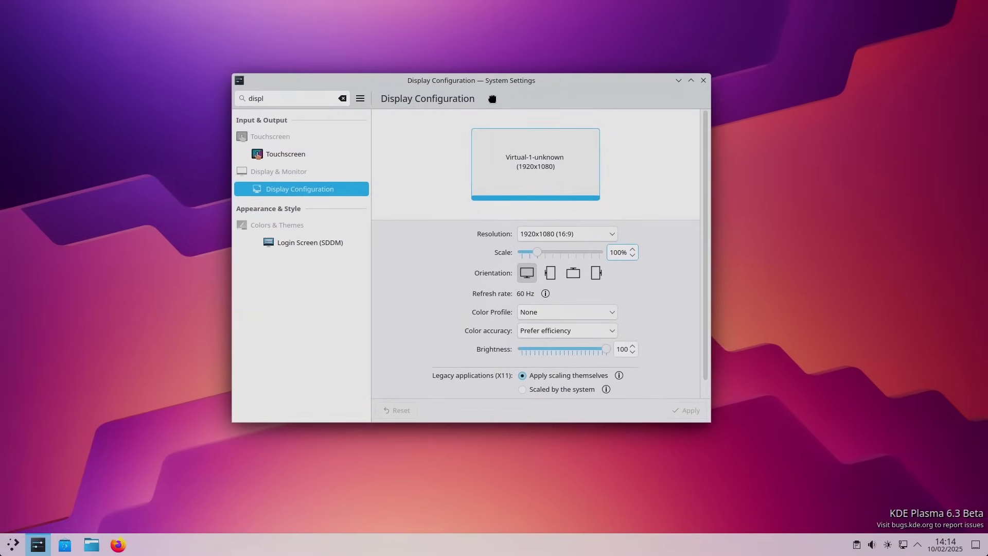
- Reposition the display settings window and review the color accuracy options, keeping Prefer efficiency selected
left_click_drag(492, 99, 514, 116)
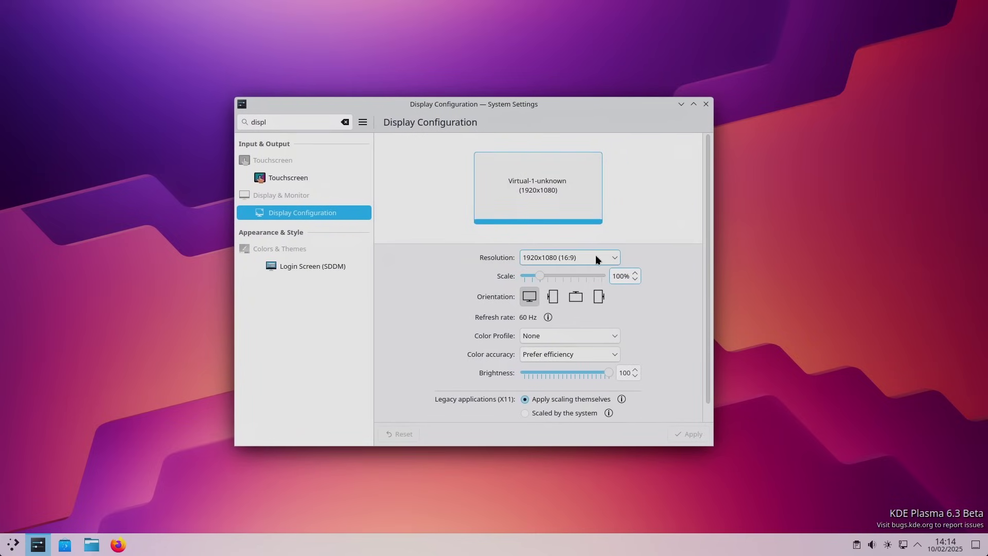
scroll(573, 329, "down", 1)
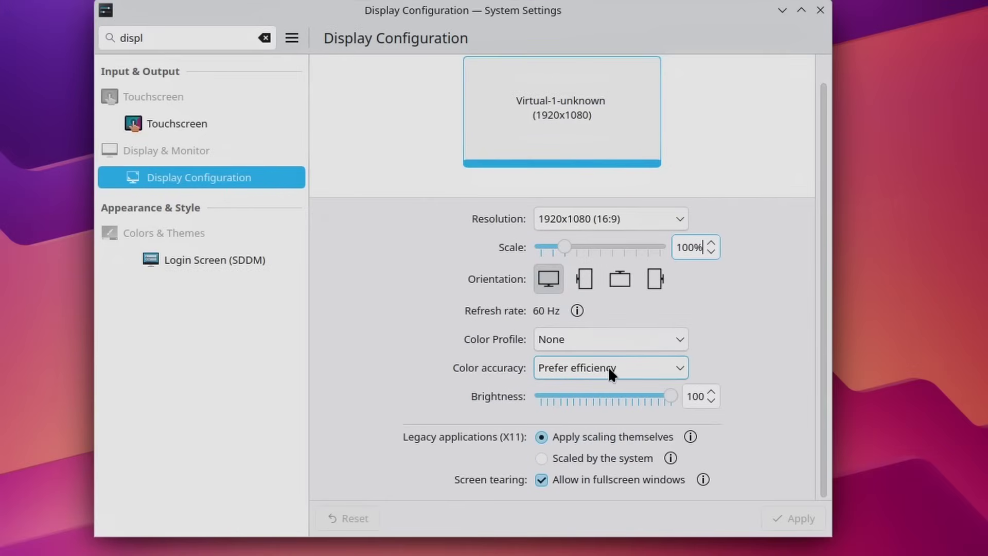
left_click(608, 370)
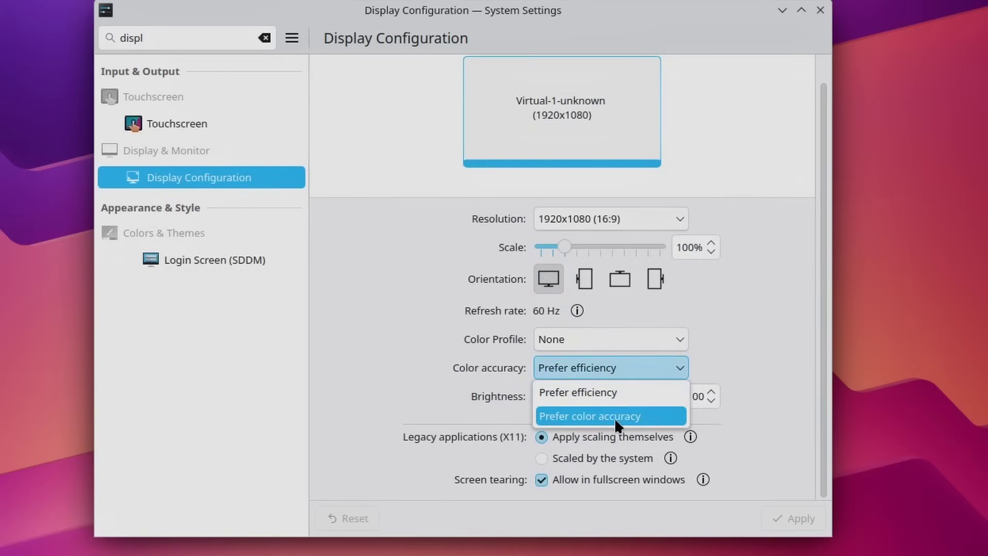
left_click(632, 393)
left_click_drag(541, 12, 575, 21)
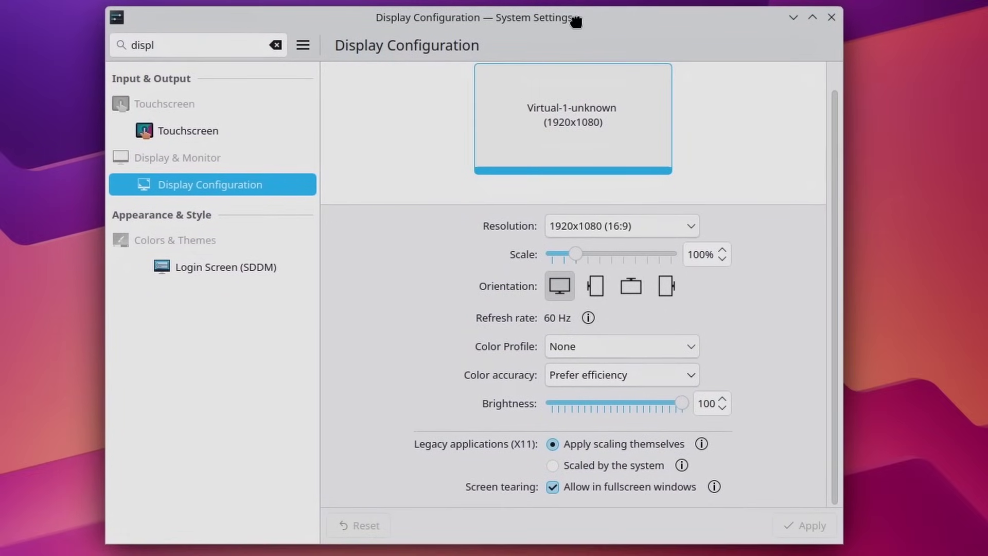
- Set the color accuracy to Prefer color accuracy and check the information note beside it
left_click(615, 372)
left_click(615, 420)
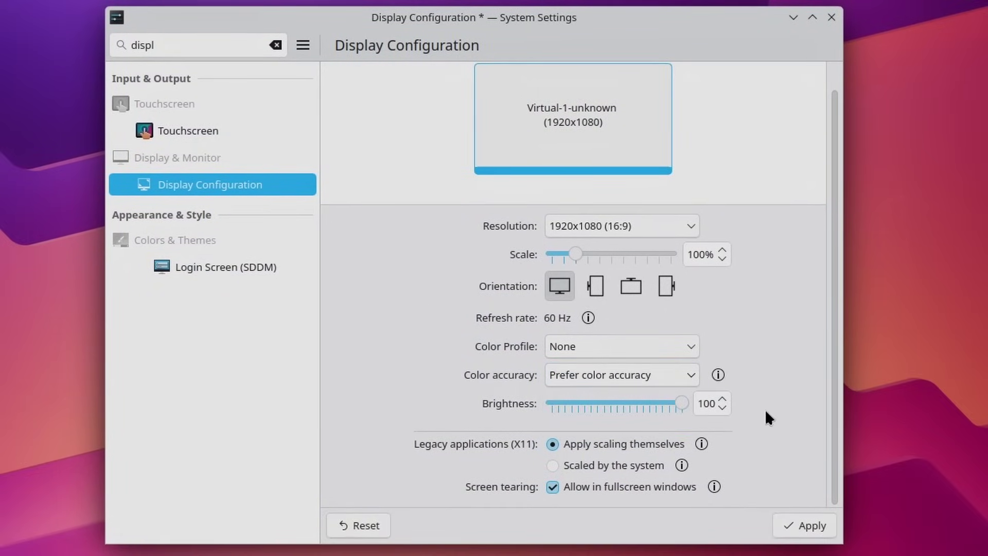
mouse_move(720, 375)
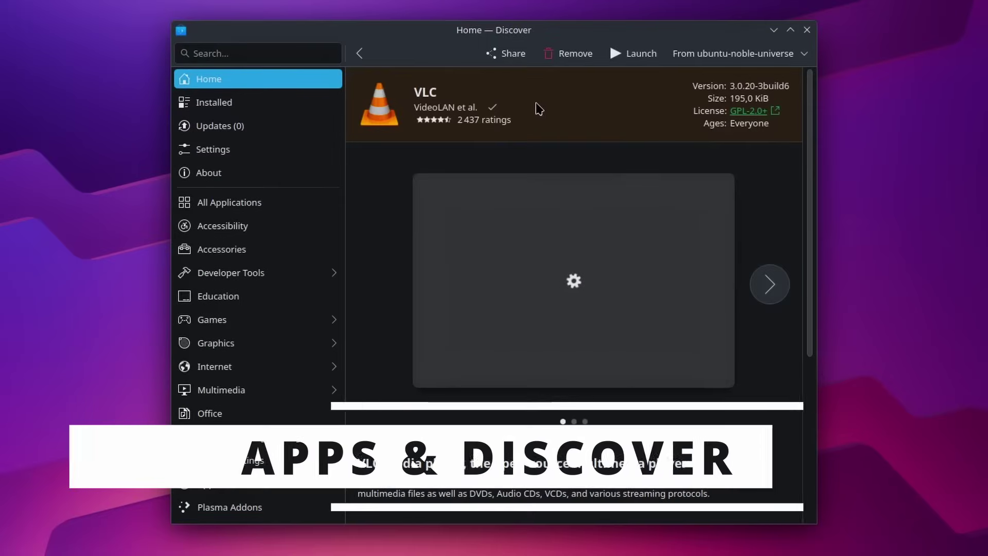
- Switch to Discover and check the verification marks on the VLC and GNU Image Manipulation Program pages
mouse_move(493, 109)
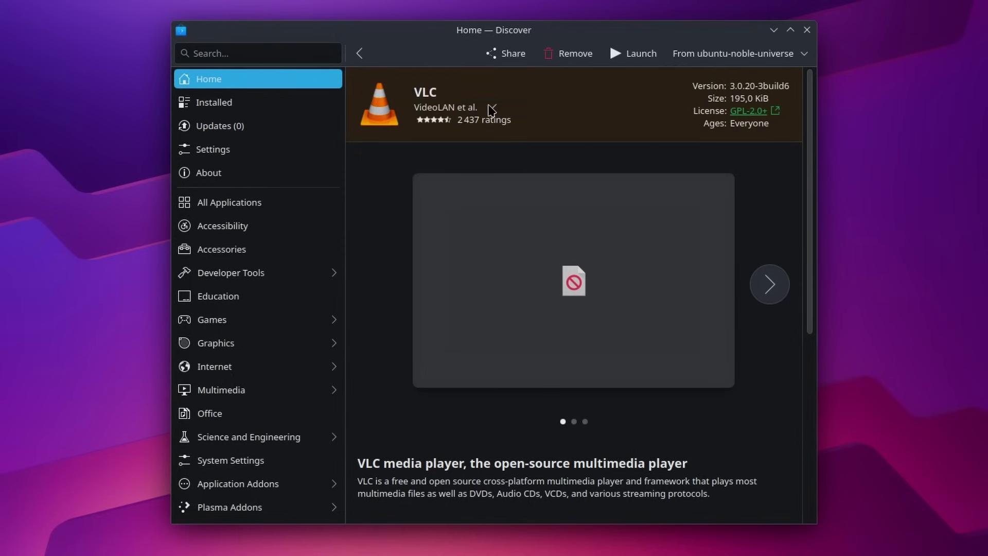
left_click(359, 53)
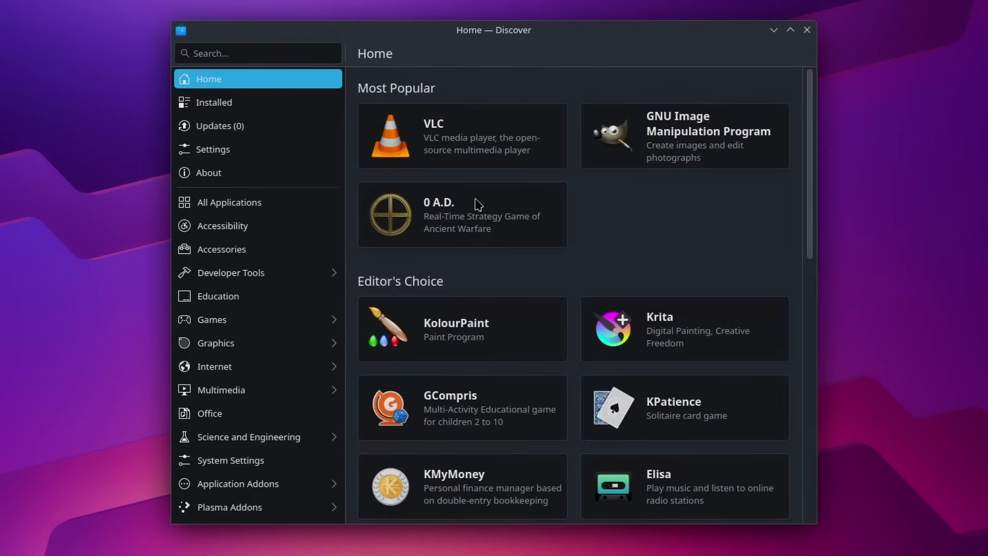
left_click(701, 158)
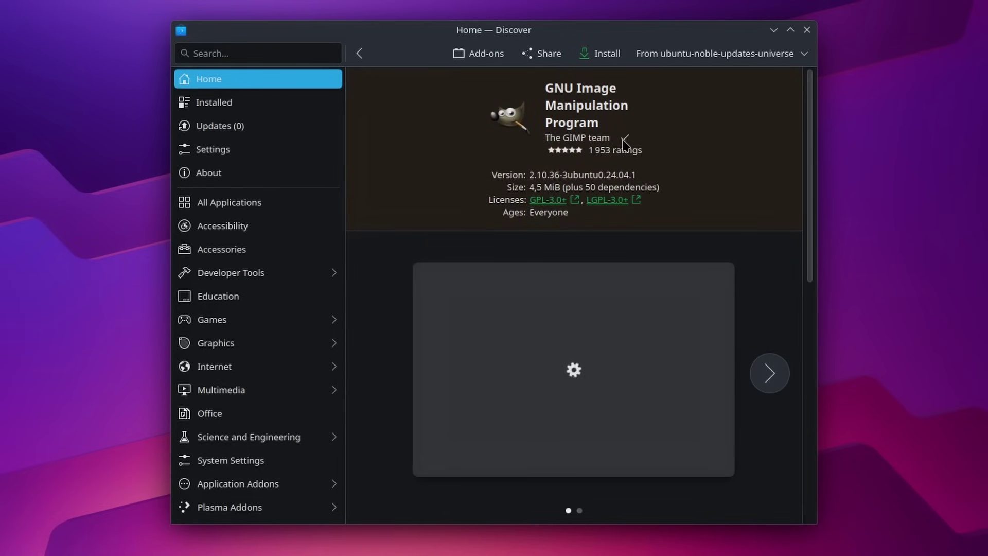
mouse_move(625, 143)
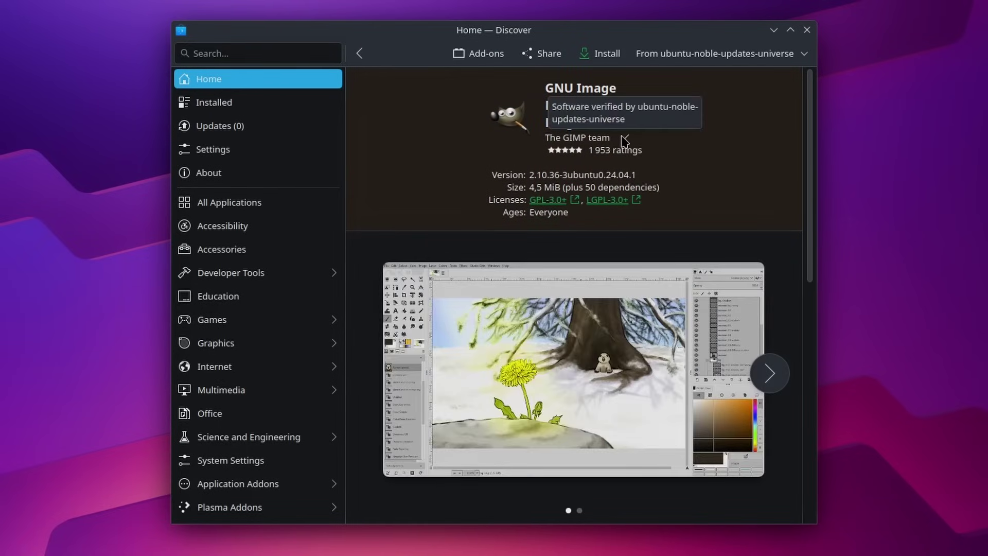
- Change the GNU Image Manipulation Program source to Flathub and check its verification details
left_click(689, 54)
left_click(685, 76)
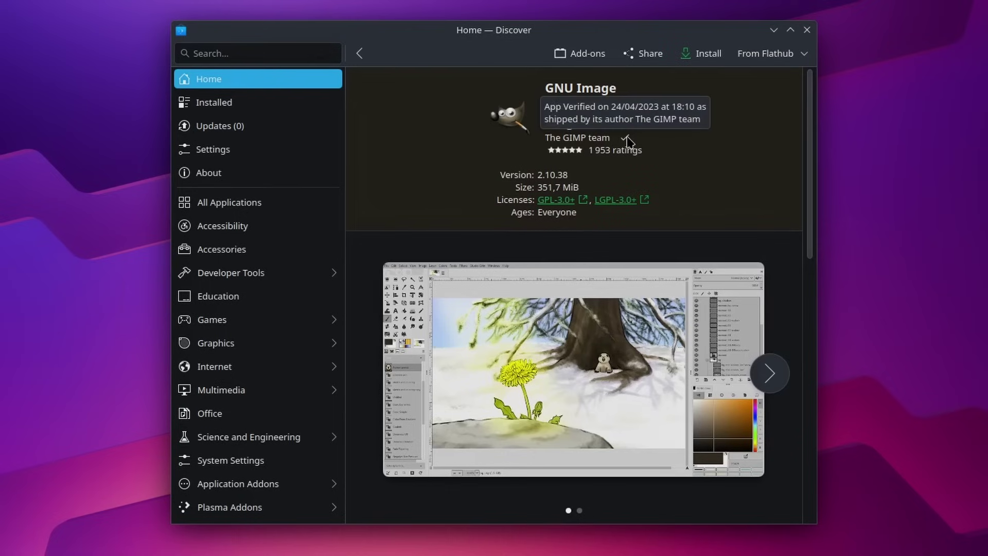
- Change the GNU Image Manipulation Program source to ubuntu-noble-updates-universe and check its verification details
left_click(764, 54)
left_click(731, 98)
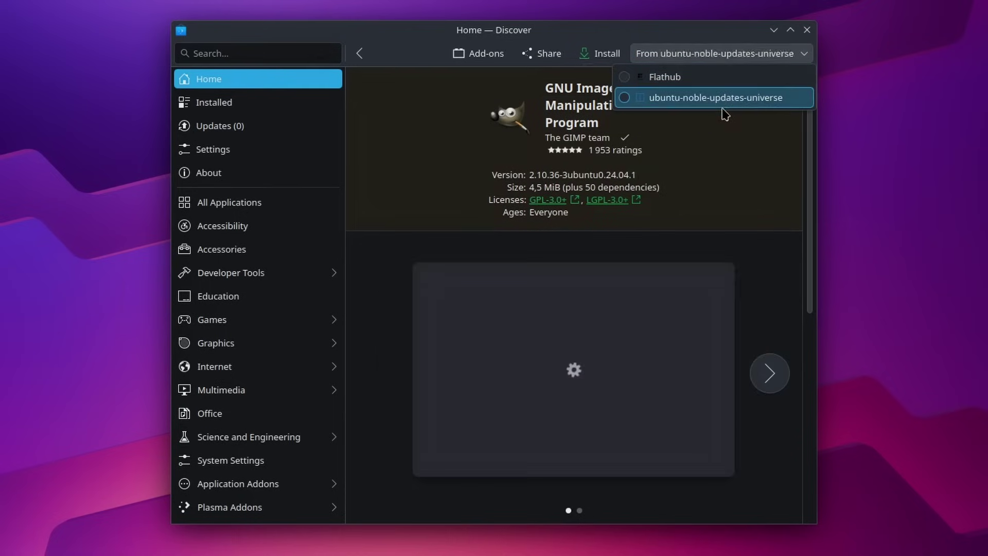
mouse_move(625, 141)
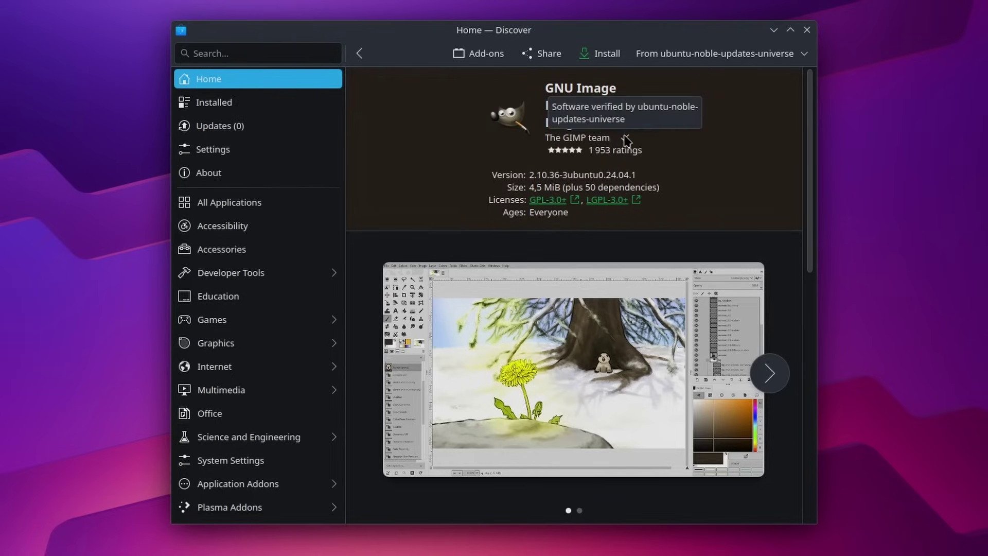
- Check the verification mark and source options on the 0 A.D. application page, and return to Discover's Home page
left_click(359, 53)
left_click_drag(541, 35, 550, 42)
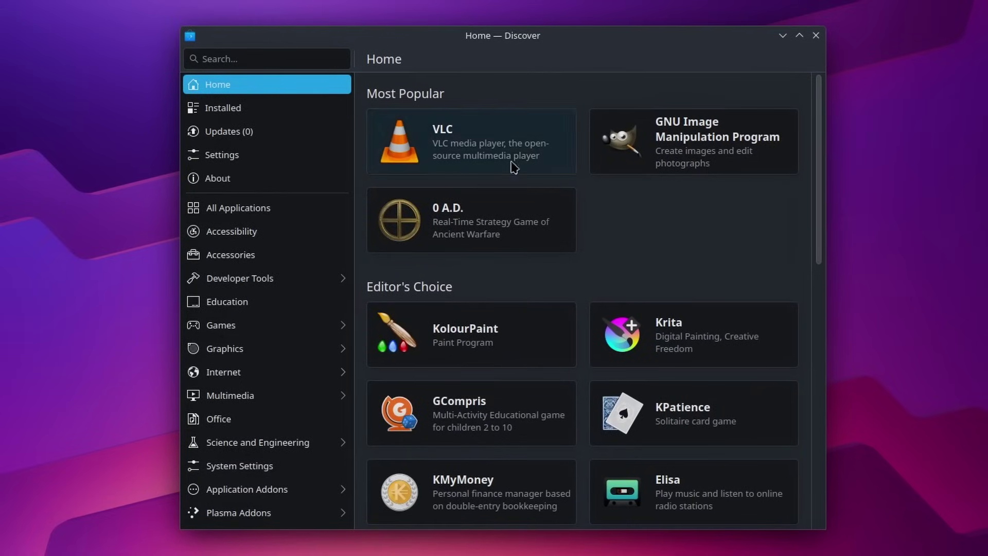
left_click(503, 220)
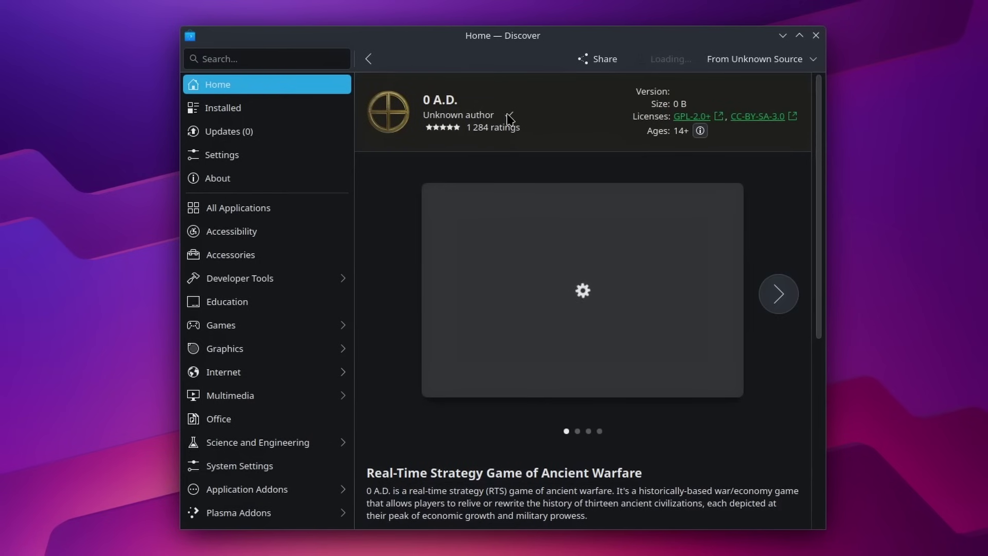
mouse_move(508, 118)
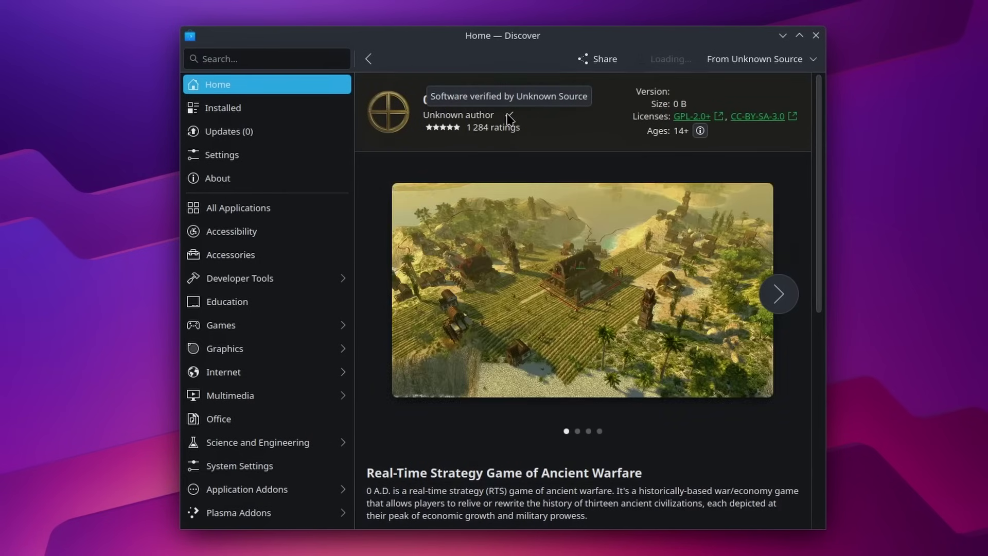
left_click(741, 59)
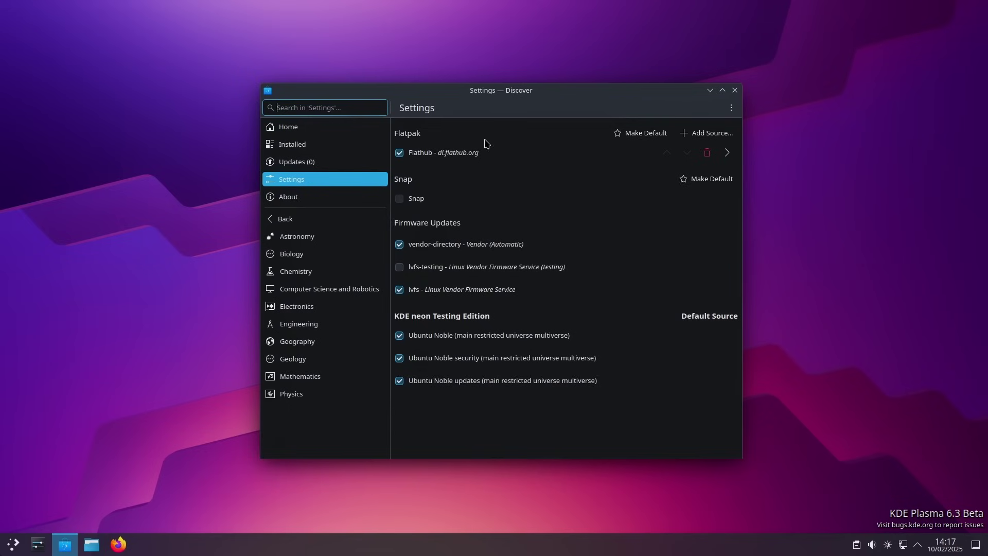
left_click(288, 126)
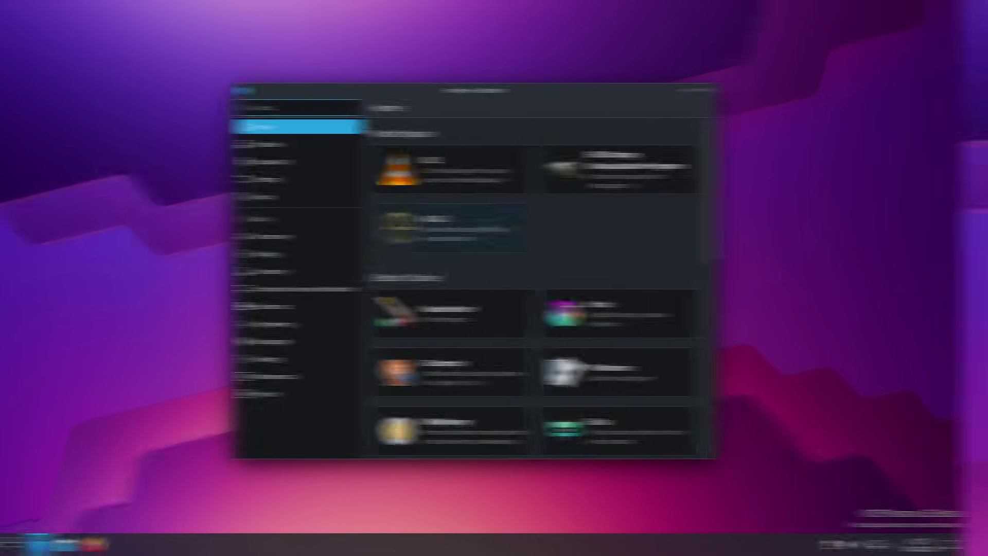